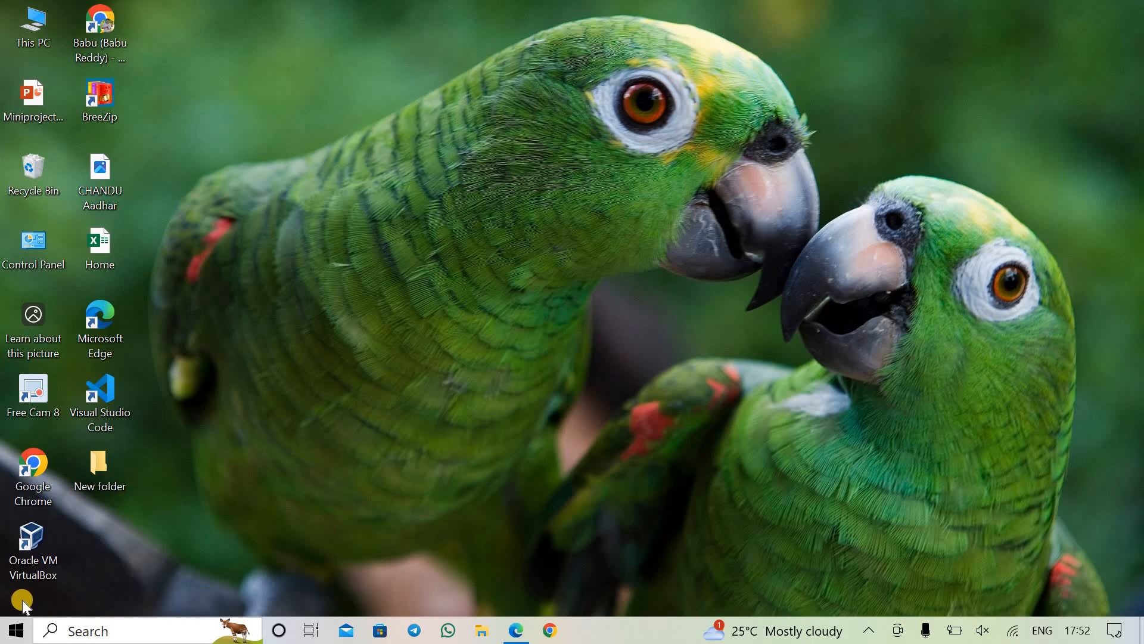
- Switch to Google Chrome, search for ventoy and open the Downloads page of the Ventoy website
{"action": "left_click", "coordinate": [550, 630]}
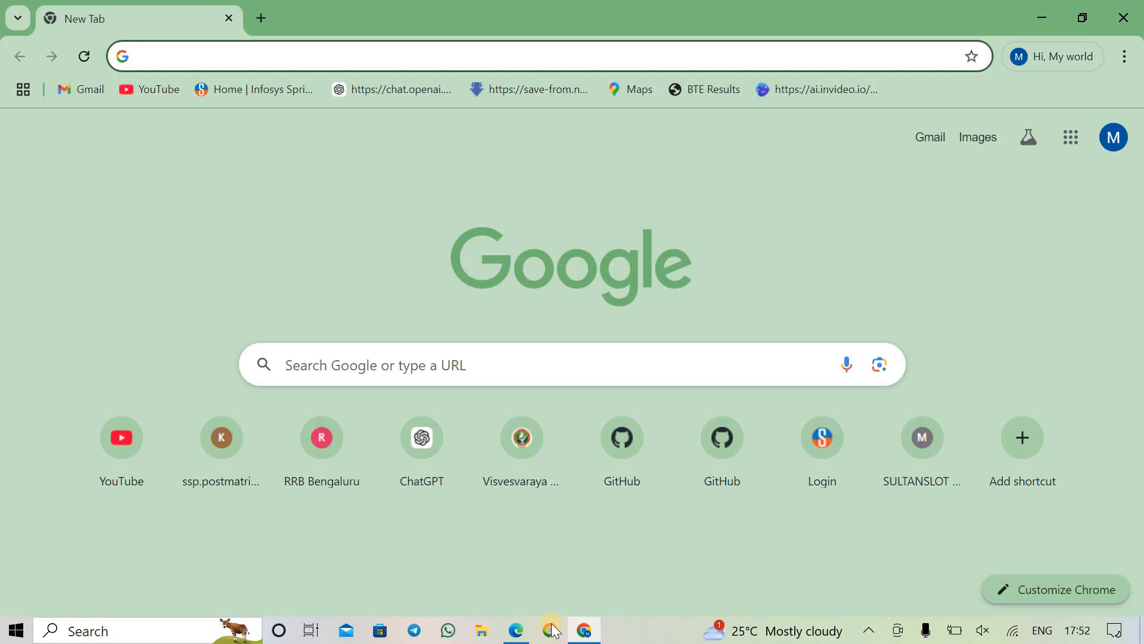
{"action": "type", "text": "venn"}
{"action": "key", "text": "BackSpace"}
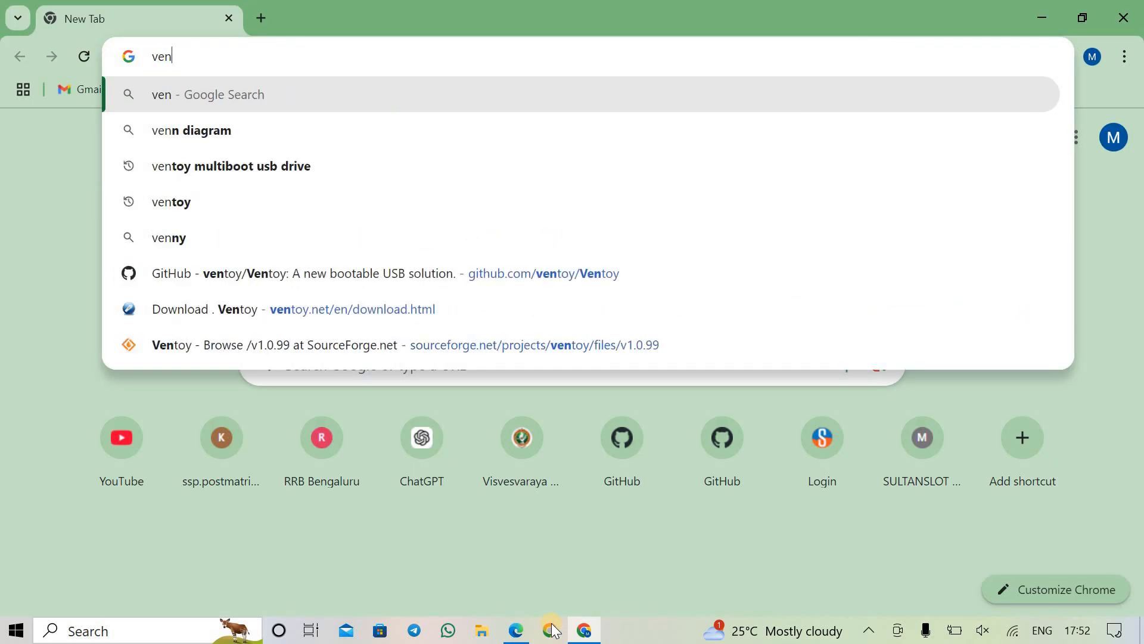
{"action": "key", "text": "Down"}
{"action": "key", "text": "Down"}
{"action": "key", "text": "Down"}
{"action": "key", "text": "Return"}
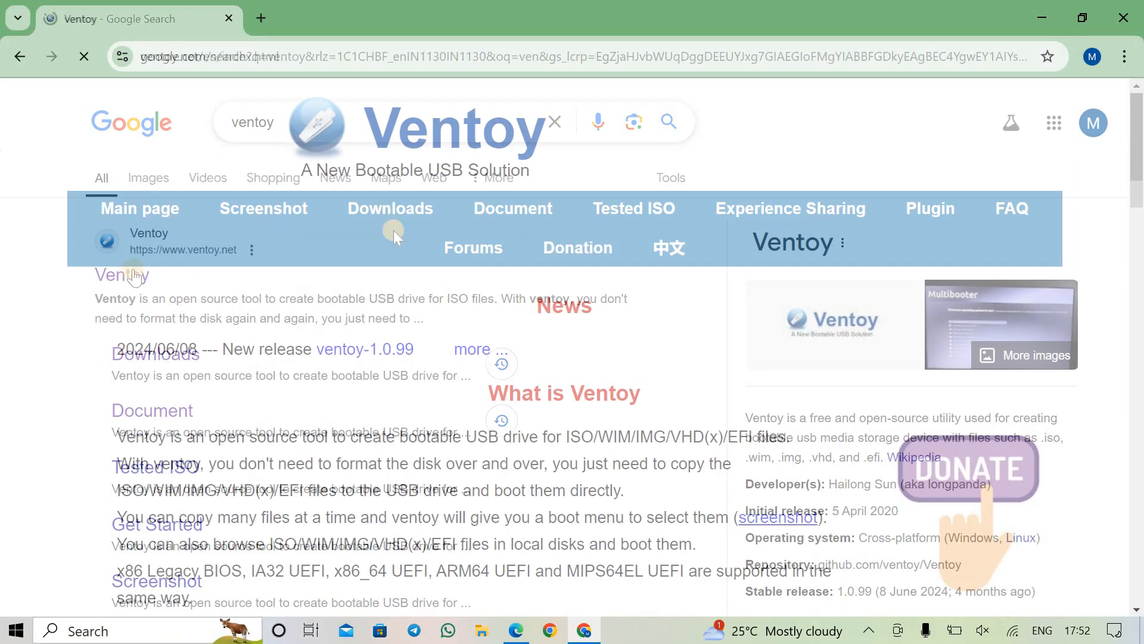
{"action": "left_click", "coordinate": [391, 210]}
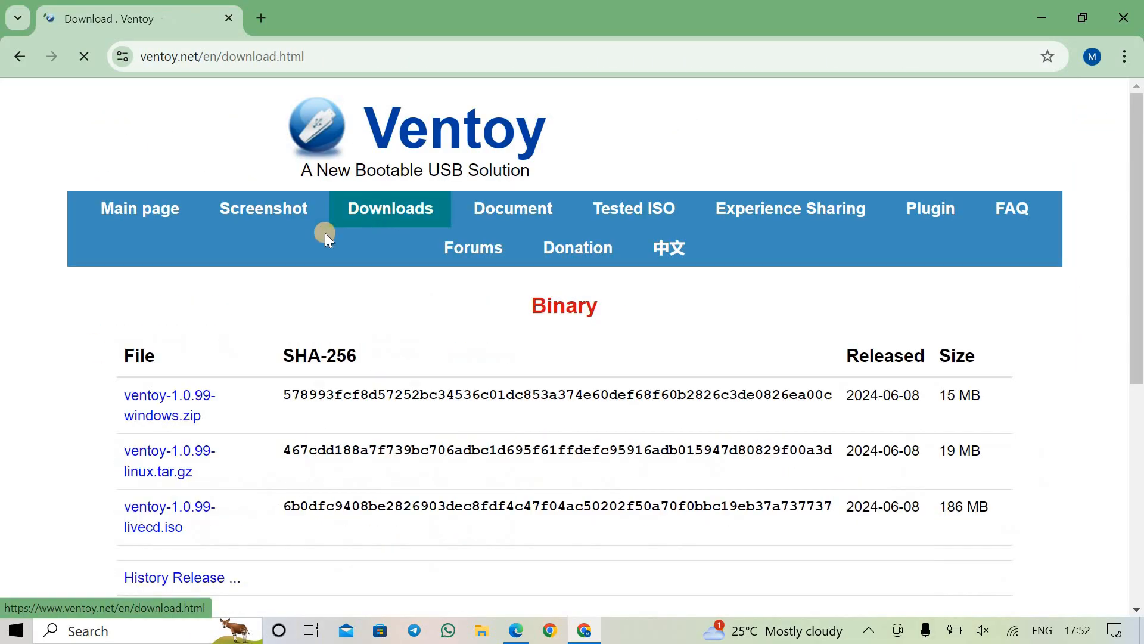
- Download ventoy-1.0.99-windows.zip from SourceForge, check it in the recent downloads and minimize the browser
{"action": "scroll", "coordinate": [215, 250], "scroll_direction": "down", "scroll_amount": 1}
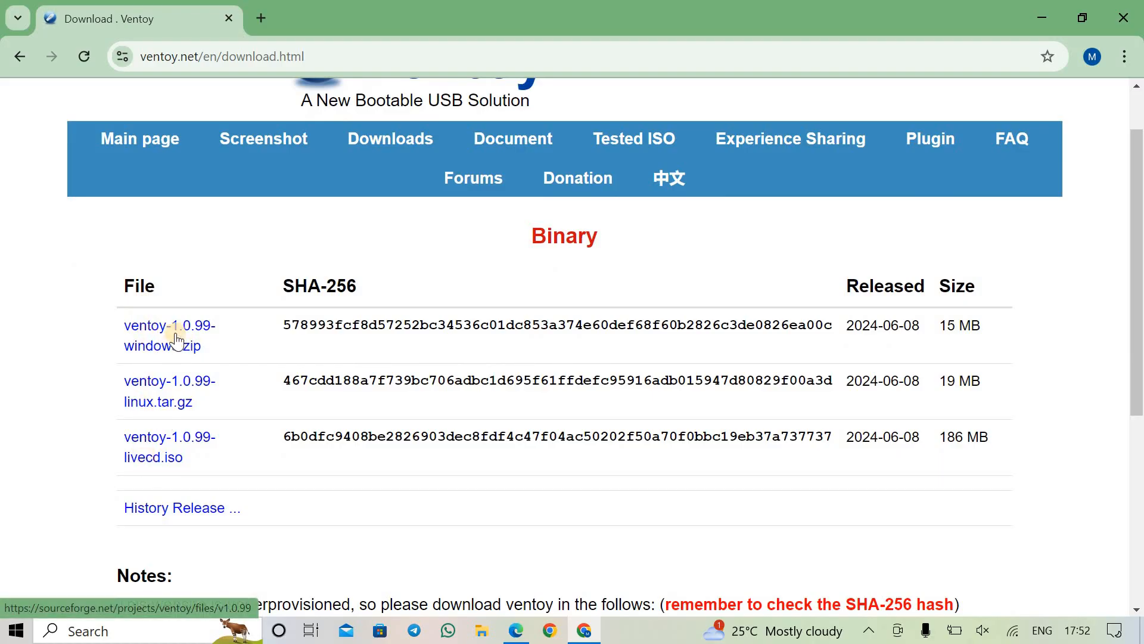
{"action": "left_click", "coordinate": [165, 347]}
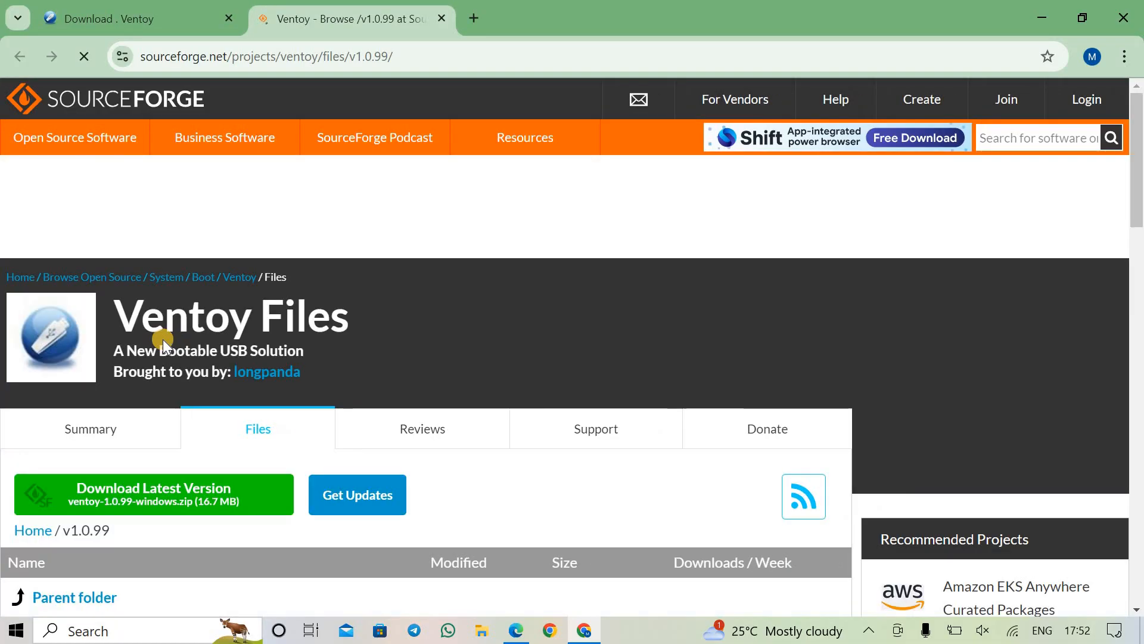
{"action": "scroll", "coordinate": [163, 339], "scroll_direction": "down", "scroll_amount": 4}
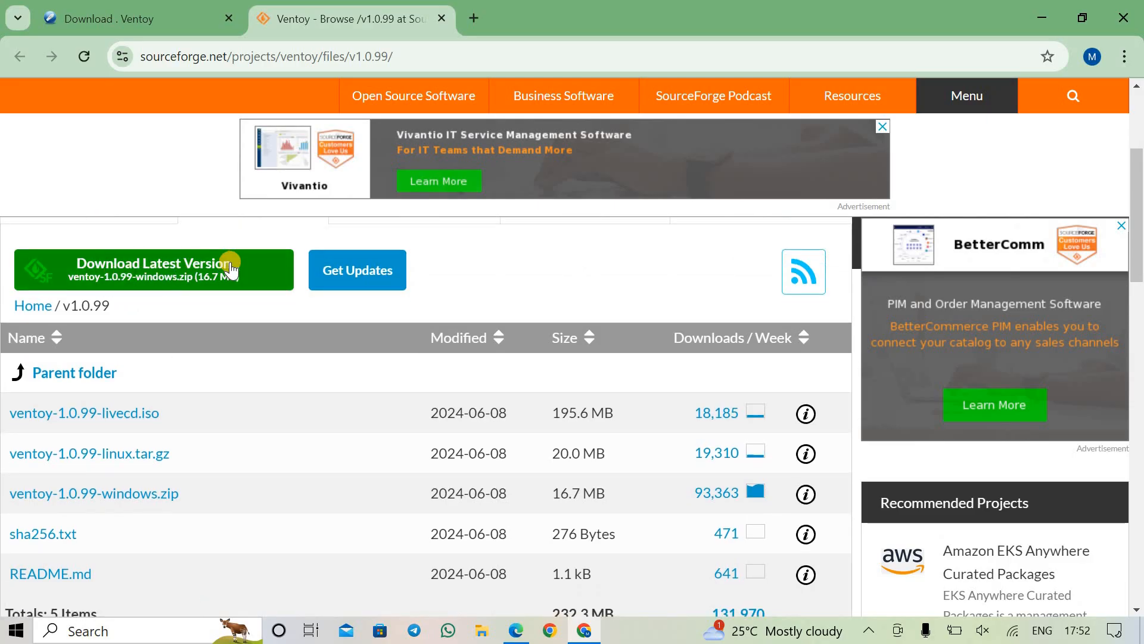
{"action": "left_click", "coordinate": [162, 275]}
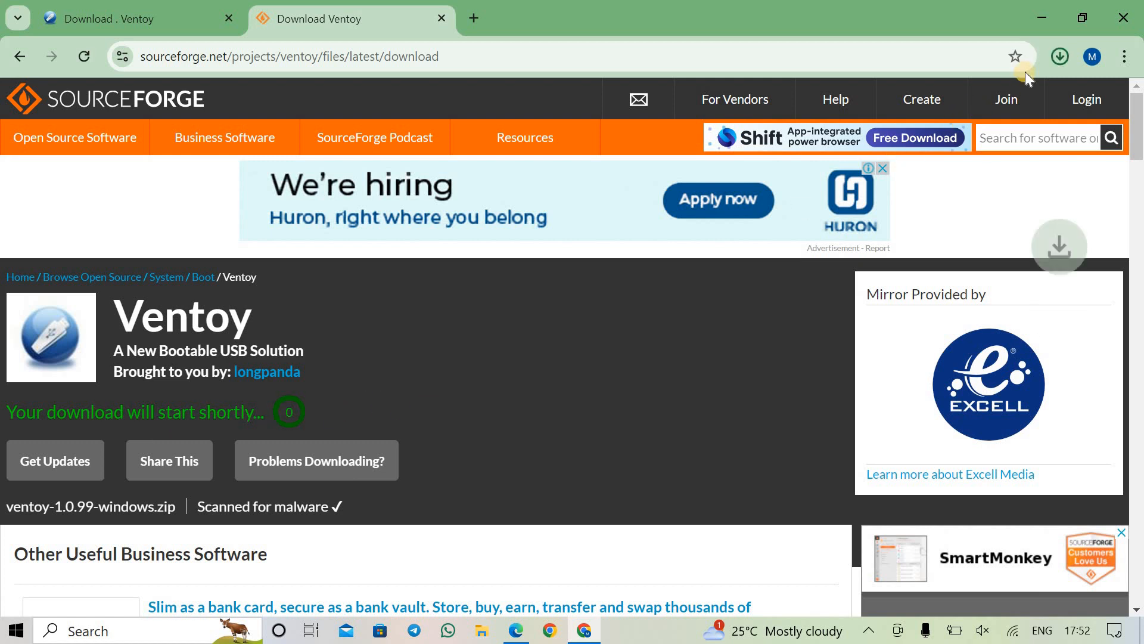
{"action": "left_click", "coordinate": [1067, 56]}
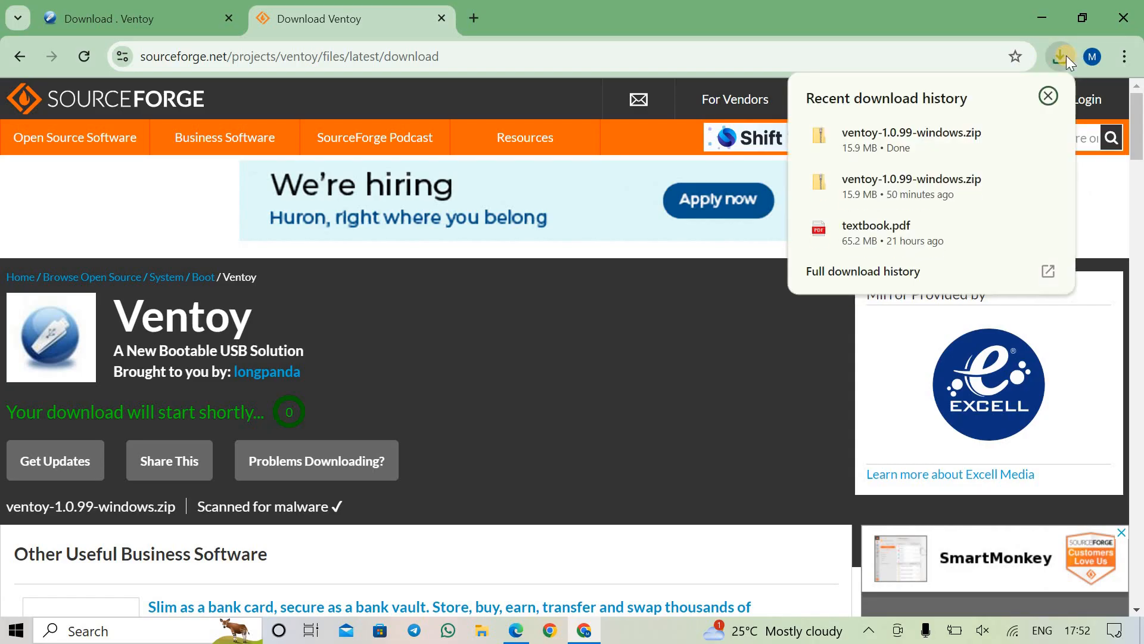
{"action": "left_click", "coordinate": [1067, 55]}
{"action": "left_click", "coordinate": [1030, 17]}
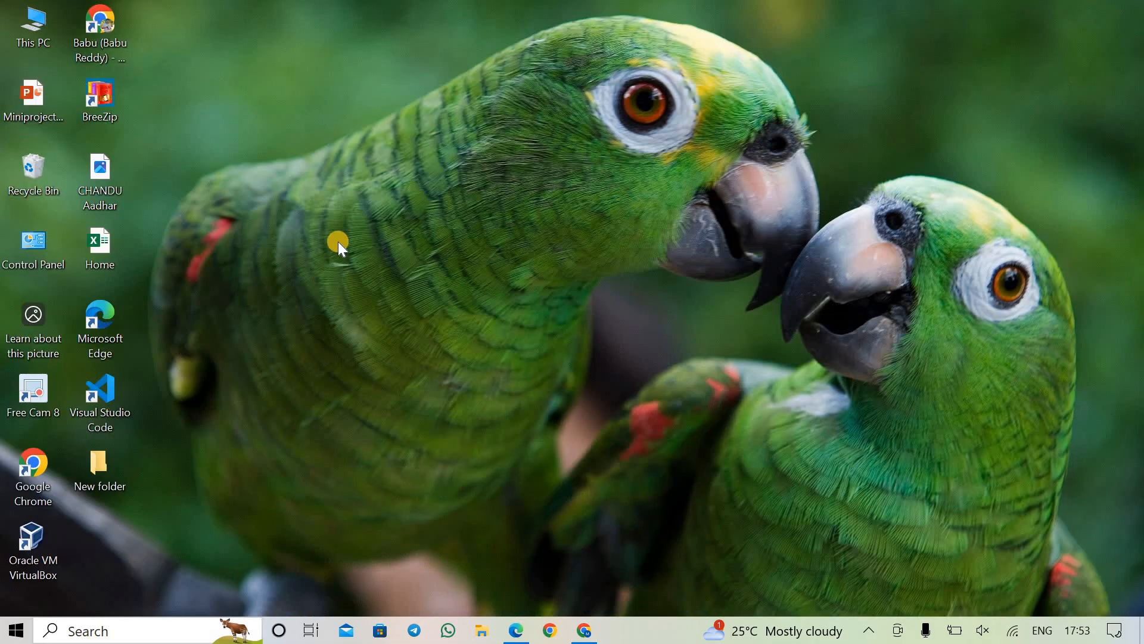
- Open the Downloads folder in File Explorer and start extracting the ventoy-1.0.99-windows archive
{"action": "double_click", "coordinate": [27, 38]}
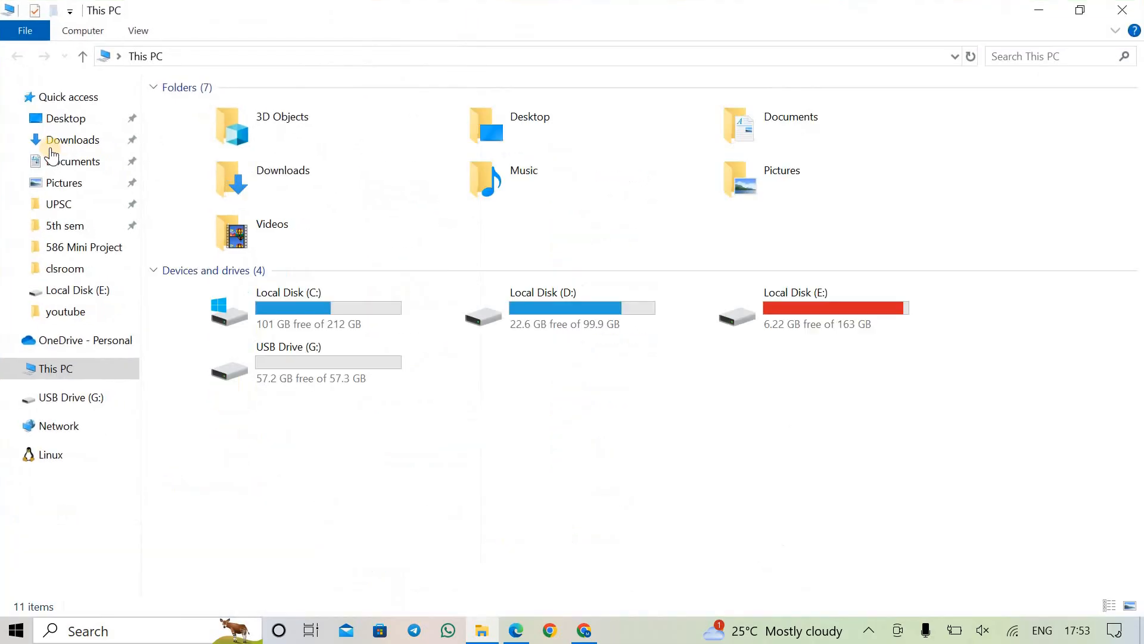
{"action": "left_click", "coordinate": [52, 143]}
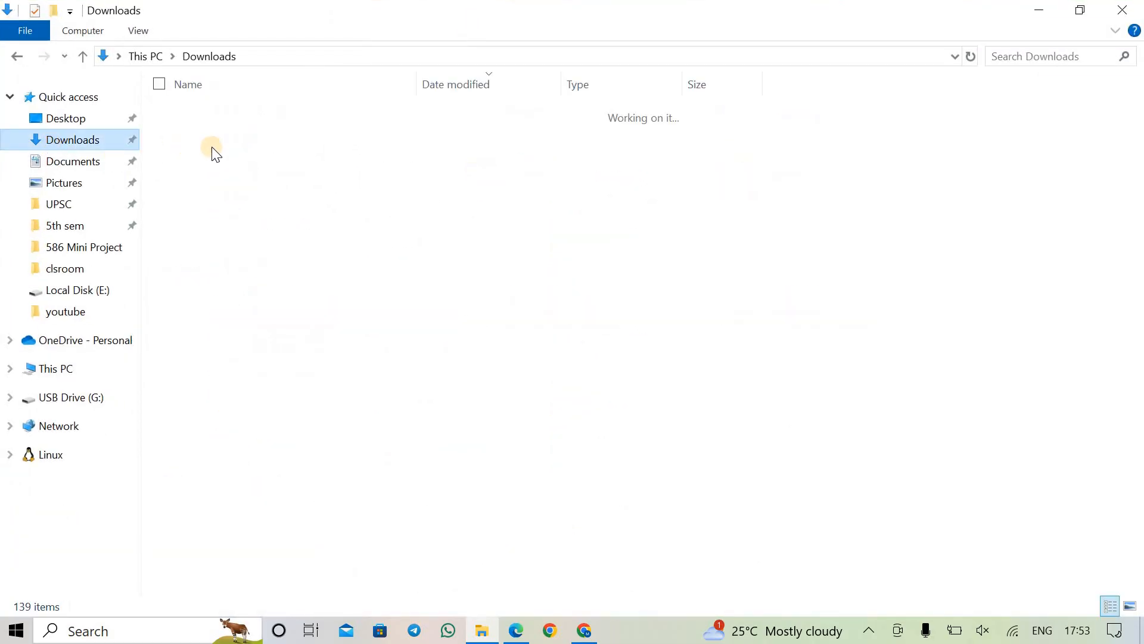
{"action": "left_click", "coordinate": [265, 135]}
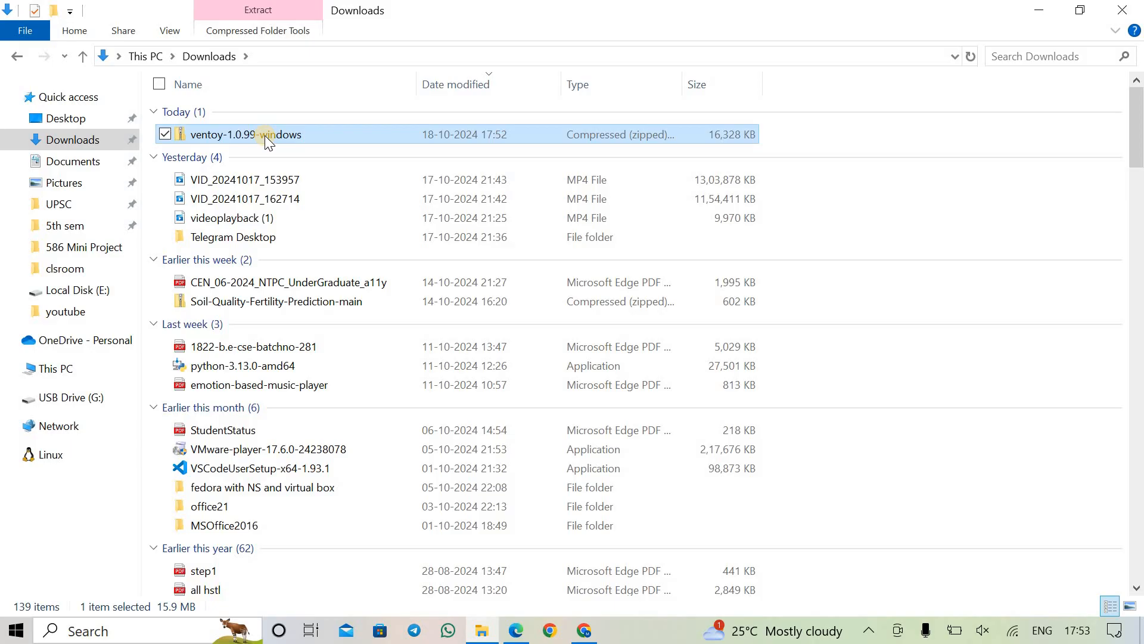
{"action": "right_click", "coordinate": [264, 135]}
{"action": "left_click", "coordinate": [116, 302]}
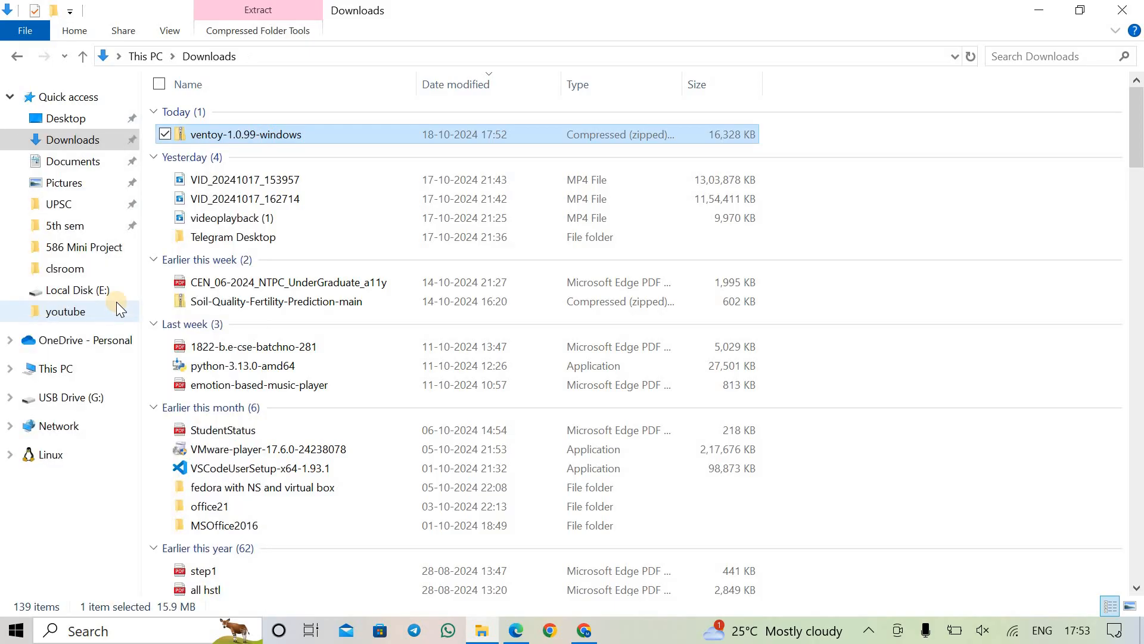
- Rename the Desktop's "New folder" to ventoy and choose it as the extraction destination
{"action": "left_click", "coordinate": [766, 249]}
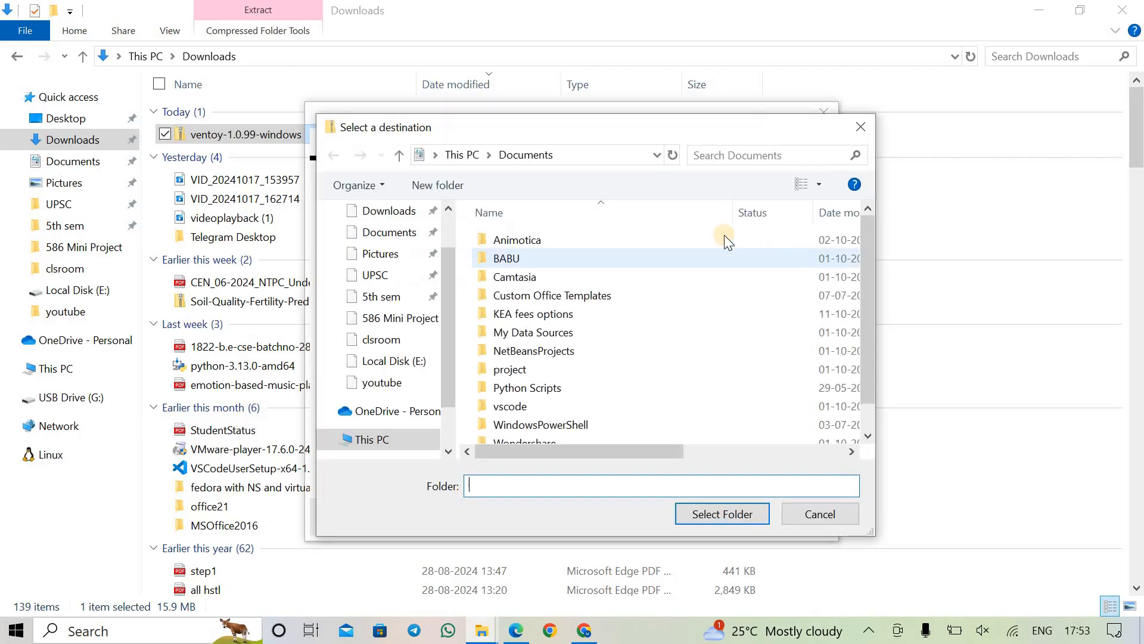
{"action": "scroll", "coordinate": [379, 242], "scroll_direction": "up", "scroll_amount": 1}
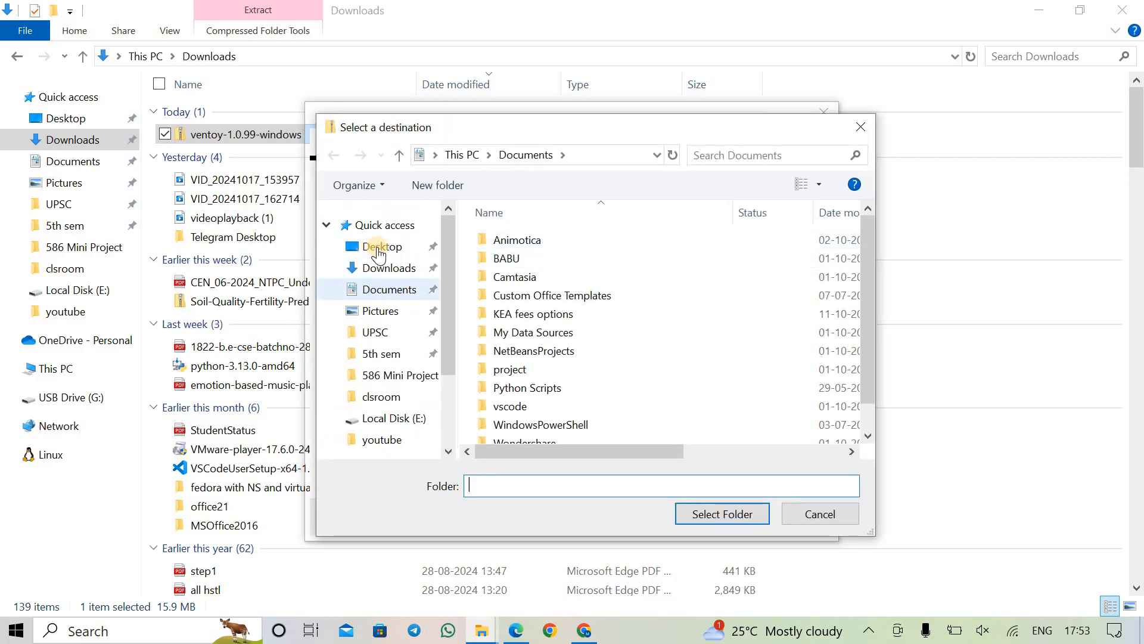
{"action": "left_click", "coordinate": [379, 253]}
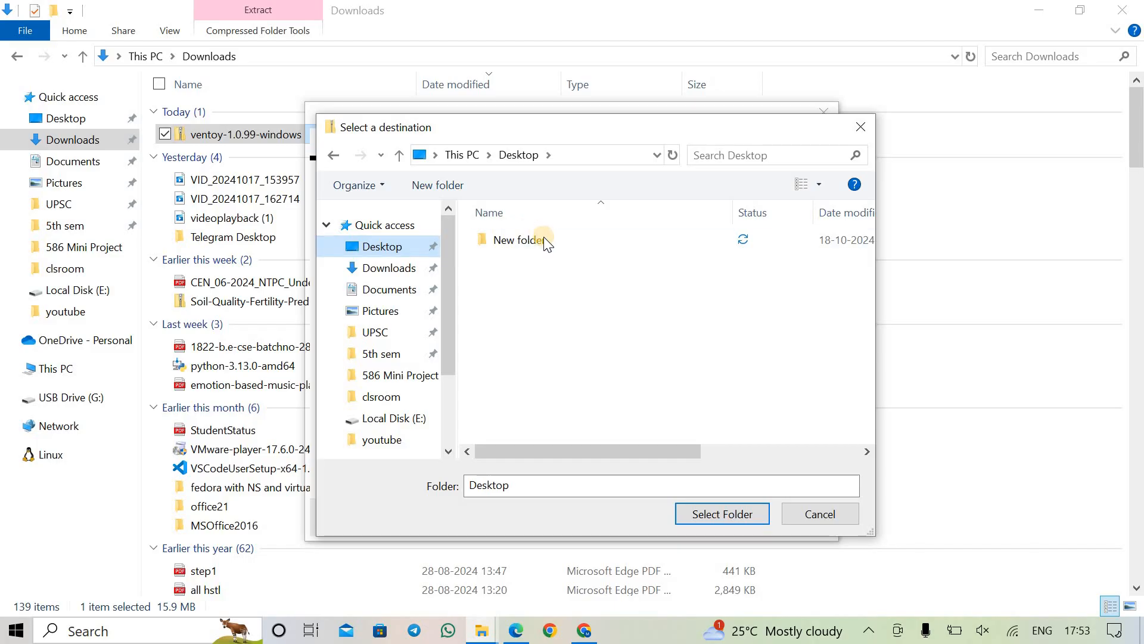
{"action": "left_click", "coordinate": [543, 237]}
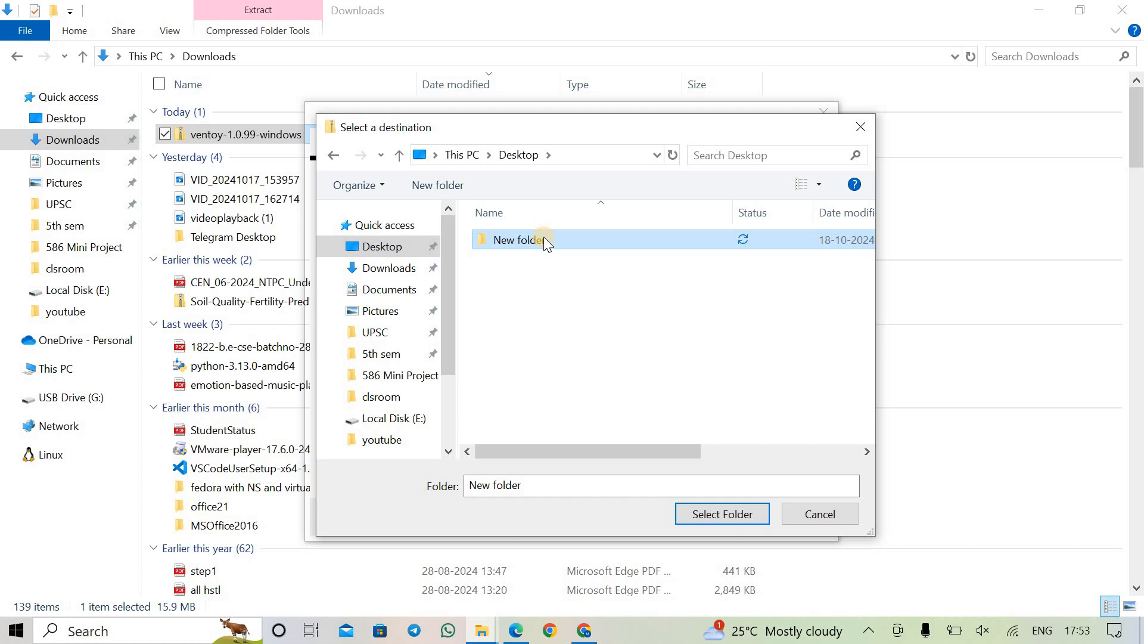
{"action": "left_click", "coordinate": [543, 237]}
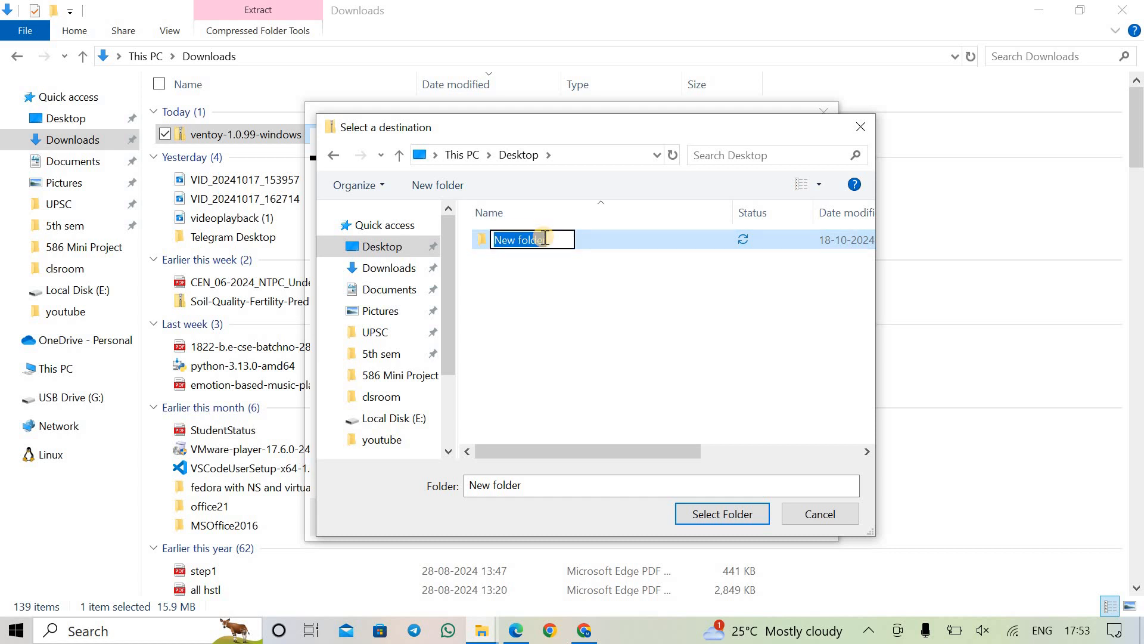
{"action": "type", "text": "ventoy"}
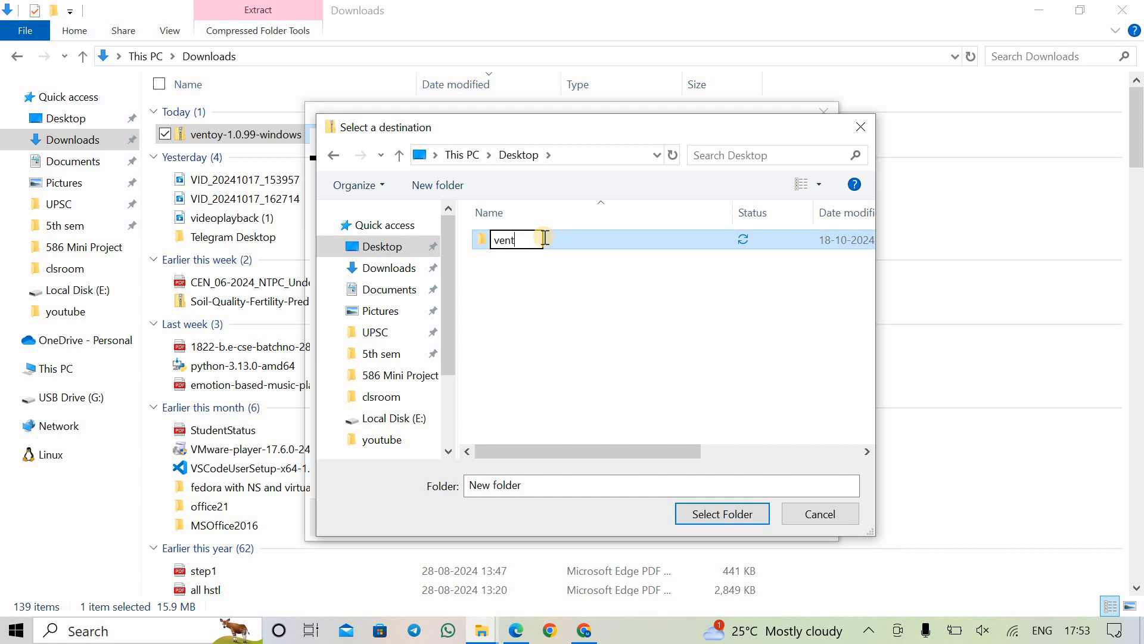
{"action": "left_click", "coordinate": [722, 516]}
{"action": "left_click", "coordinate": [722, 515]}
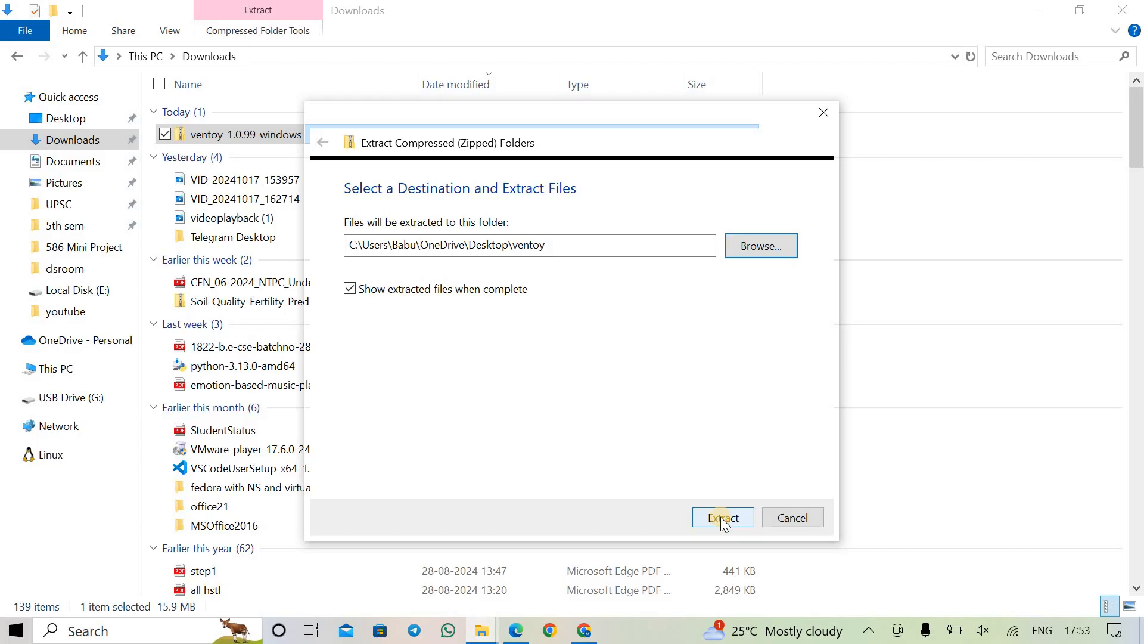
- Extract the archive into the ventoy folder and close both File Explorer windows
{"action": "left_click", "coordinate": [722, 518]}
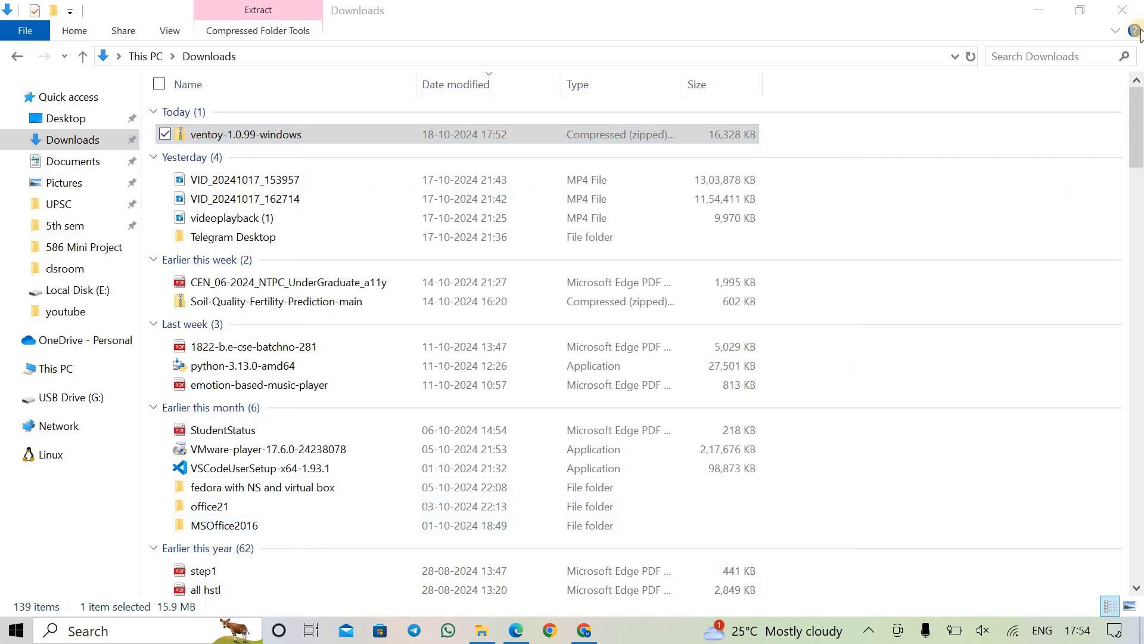
{"action": "left_click", "coordinate": [1130, 10]}
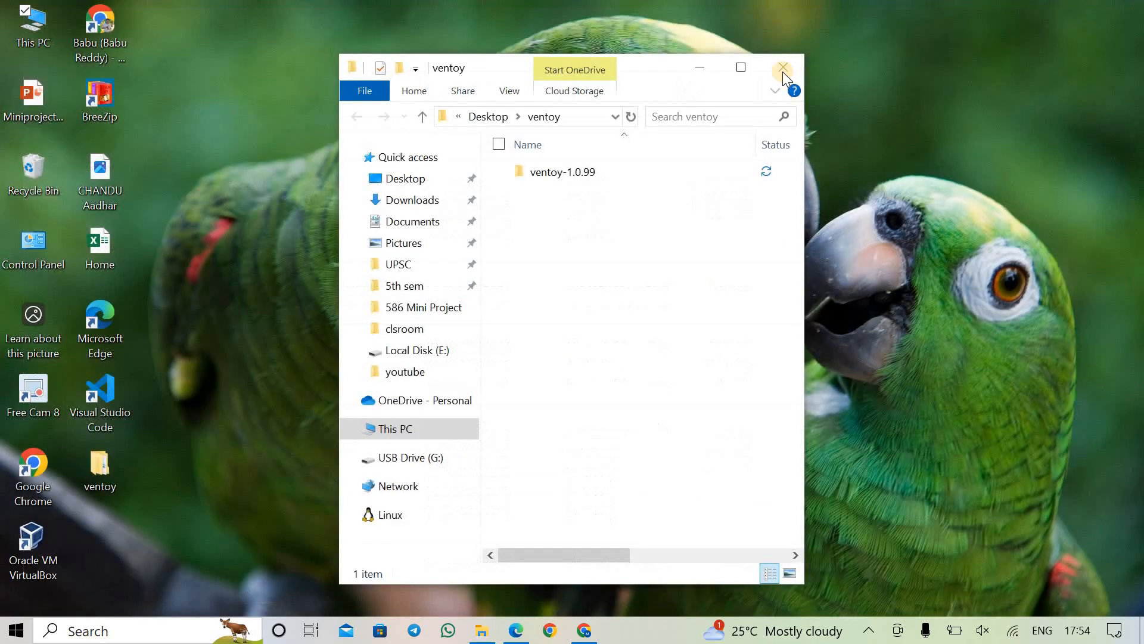
{"action": "left_click", "coordinate": [781, 71]}
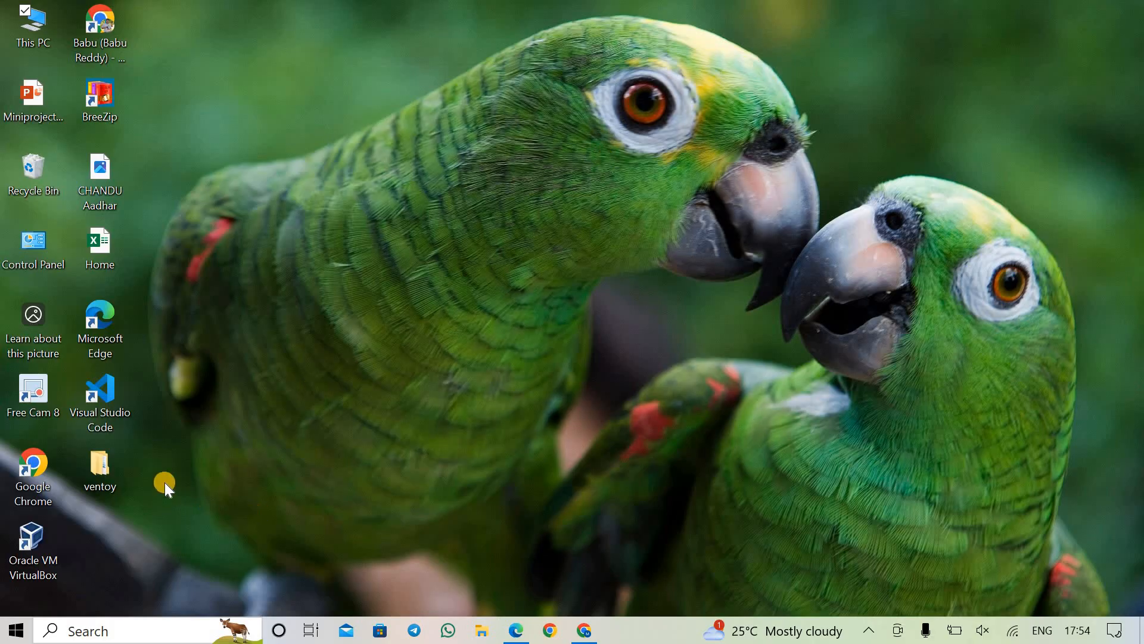
- Open the ventoy-1.0.99 folder inside the desktop's ventoy folder and launch Ventoy2Disk
{"action": "left_click", "coordinate": [100, 463]}
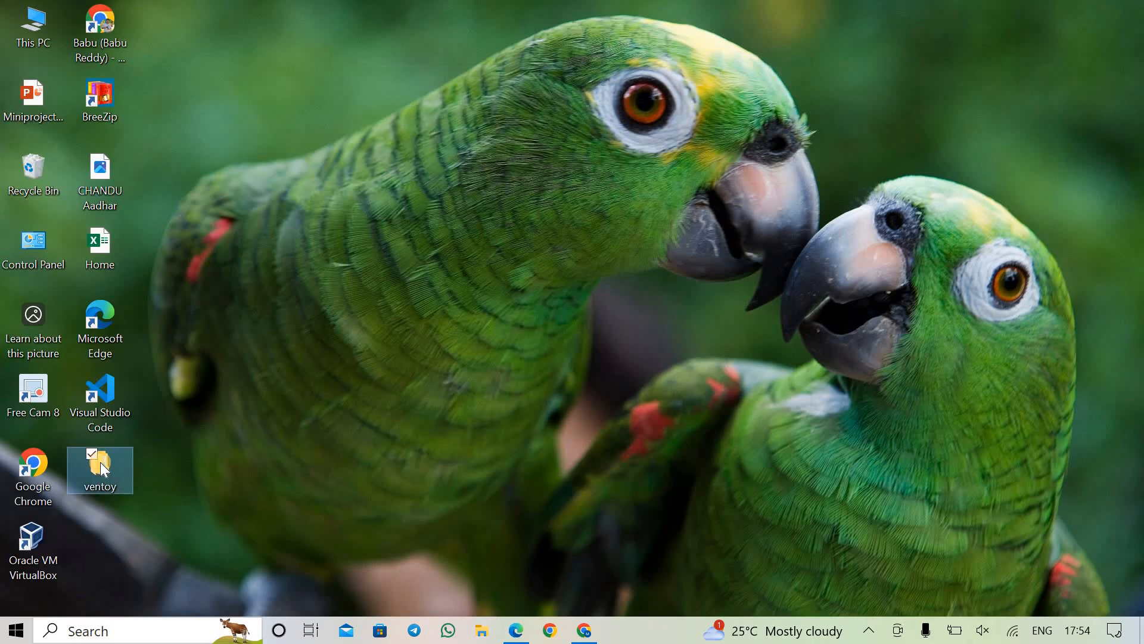
{"action": "double_click", "coordinate": [100, 462]}
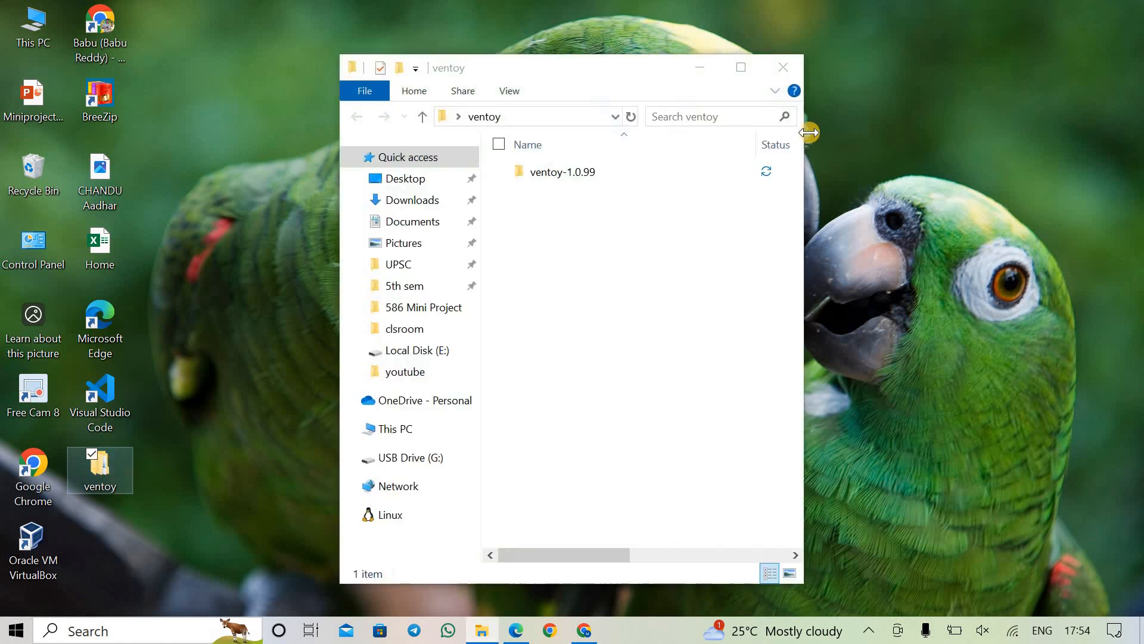
{"action": "left_click", "coordinate": [741, 69]}
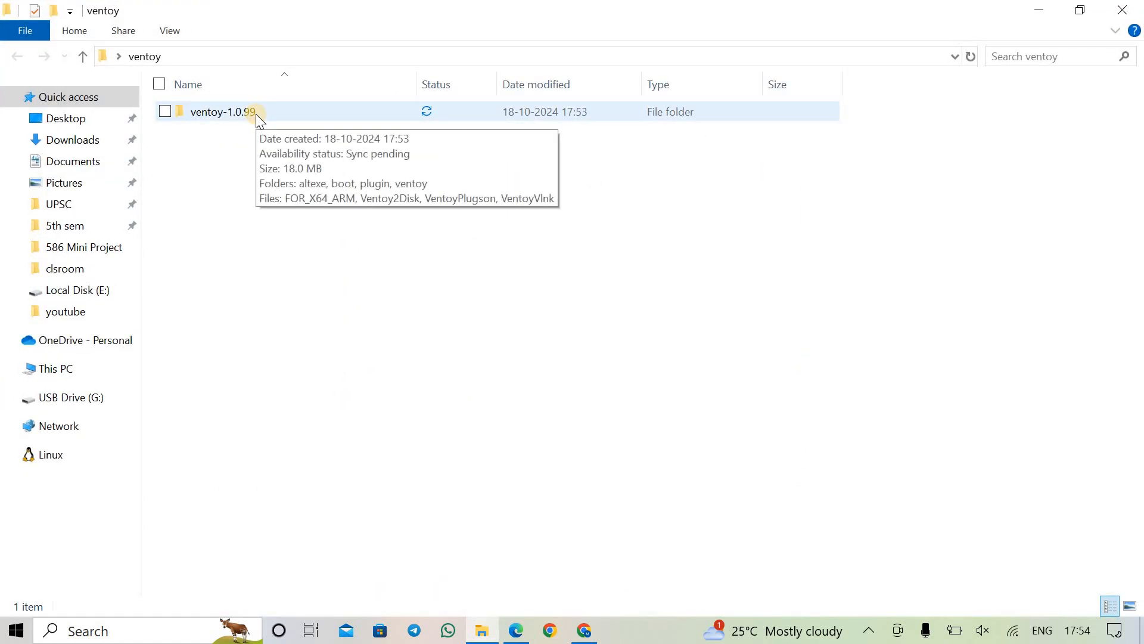
{"action": "double_click", "coordinate": [256, 113]}
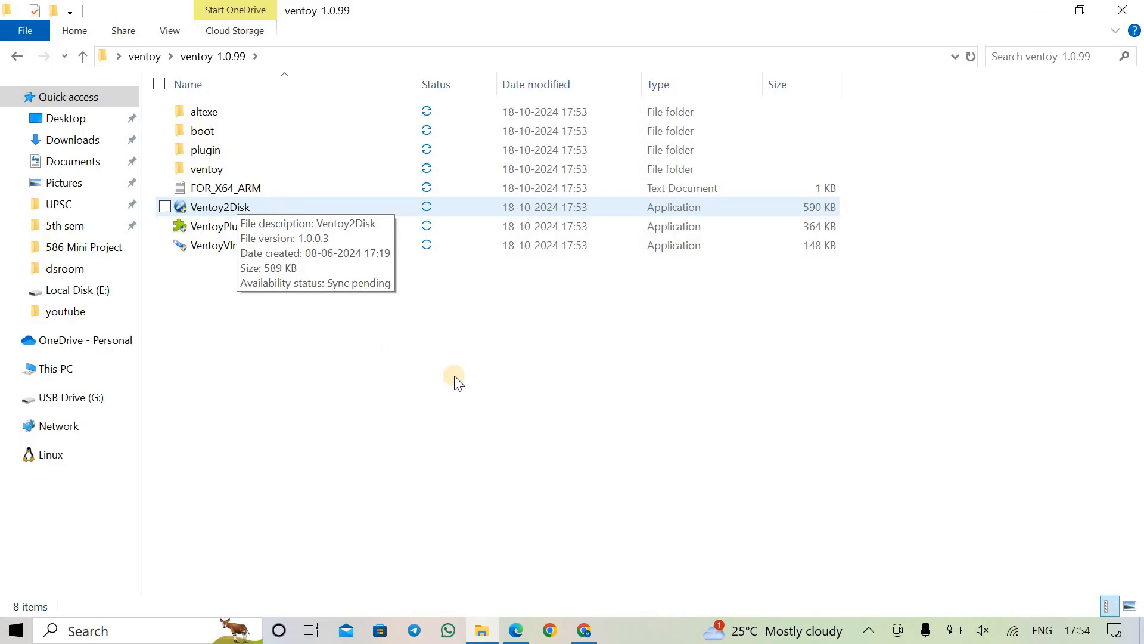
{"action": "left_click", "coordinate": [249, 205]}
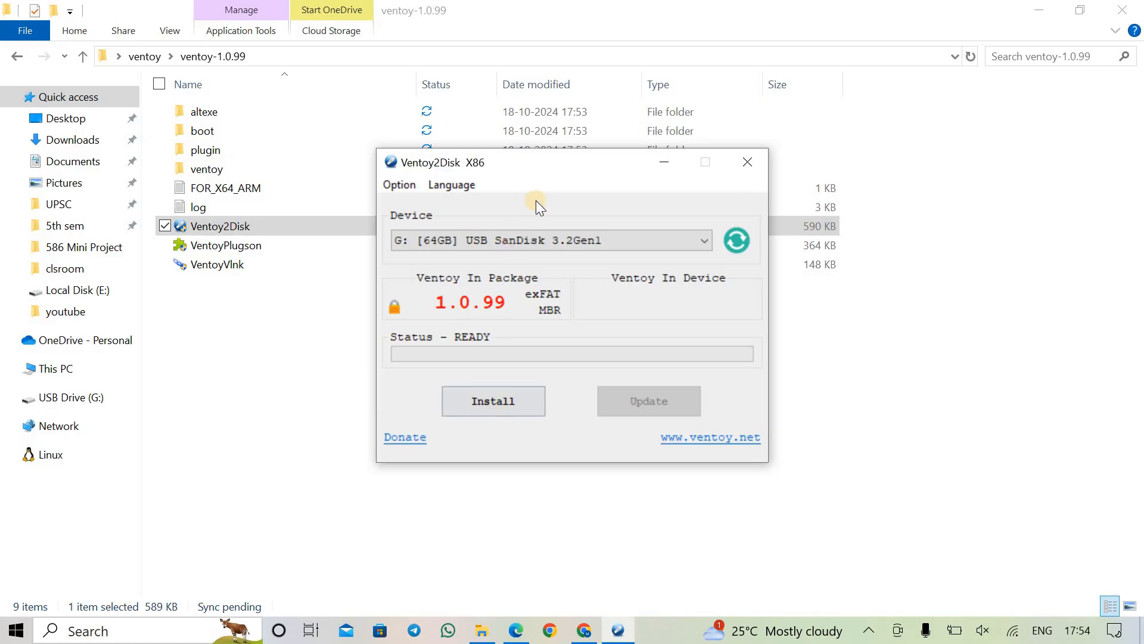
- Install Ventoy on the G: [64GB] USB SanDisk 3.2Gen1 device, agreeing twice to format it
{"action": "left_click", "coordinate": [640, 234]}
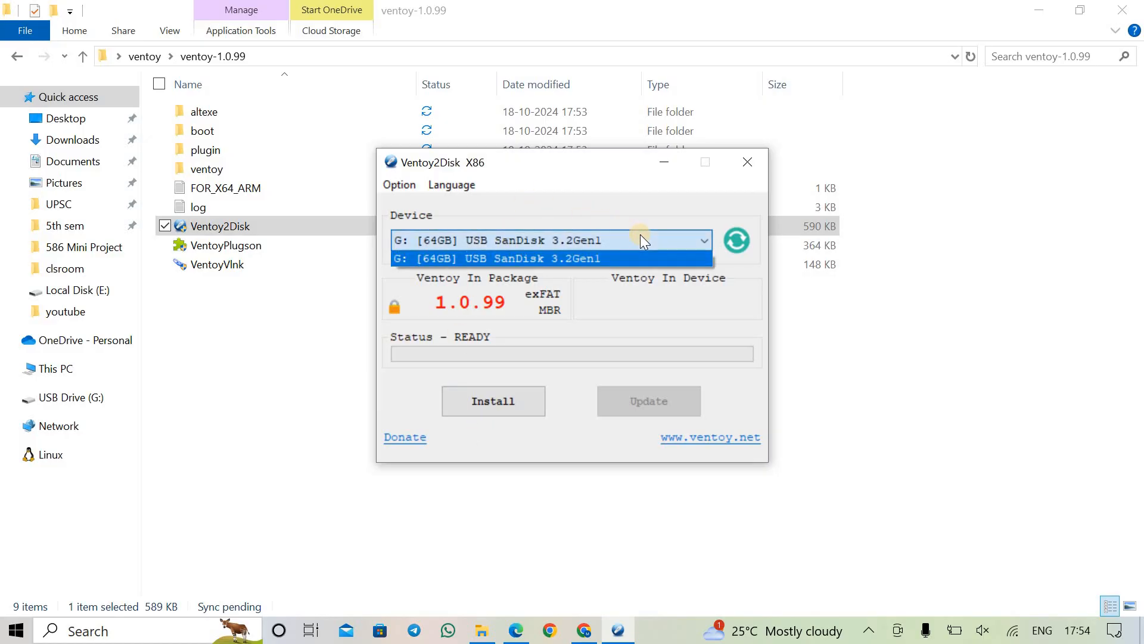
{"action": "left_click", "coordinate": [640, 234]}
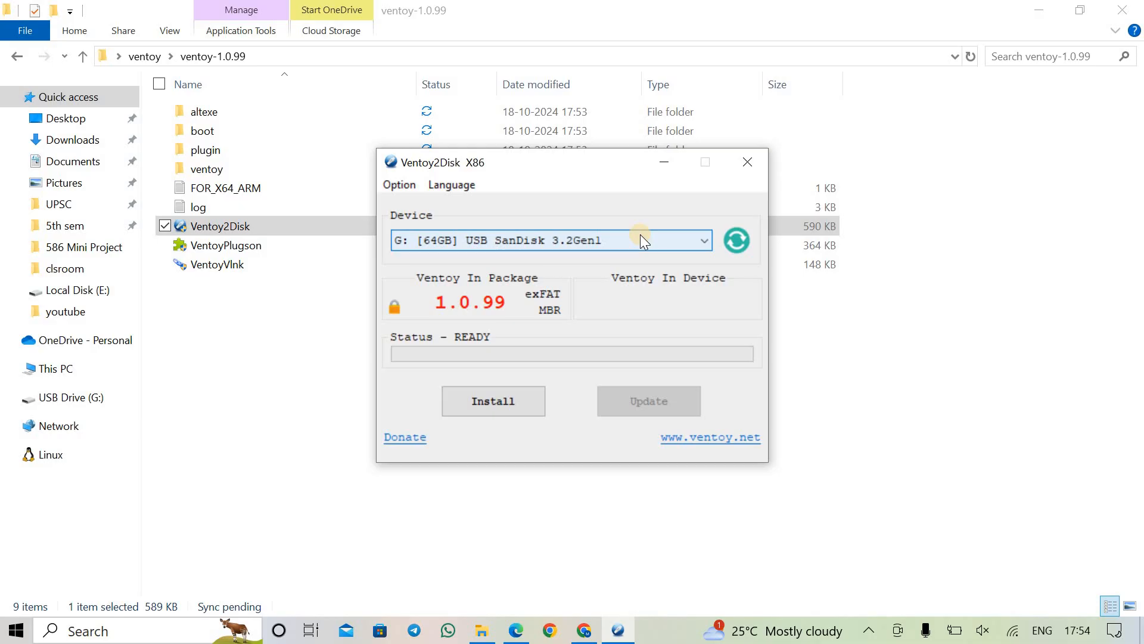
{"action": "left_click", "coordinate": [500, 404]}
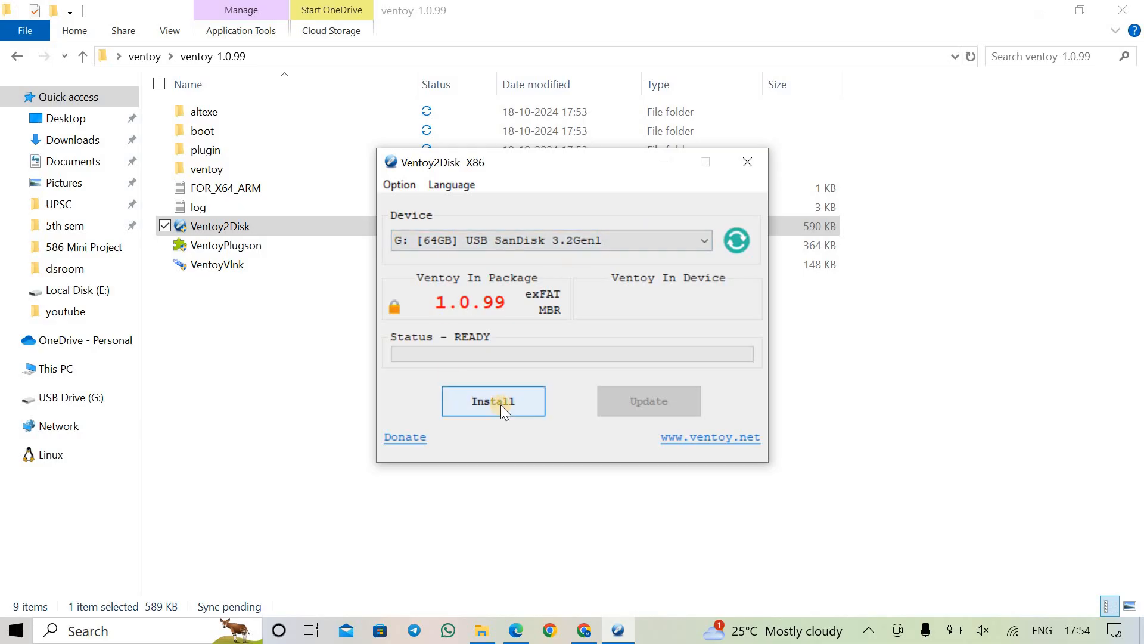
{"action": "left_click", "coordinate": [501, 405]}
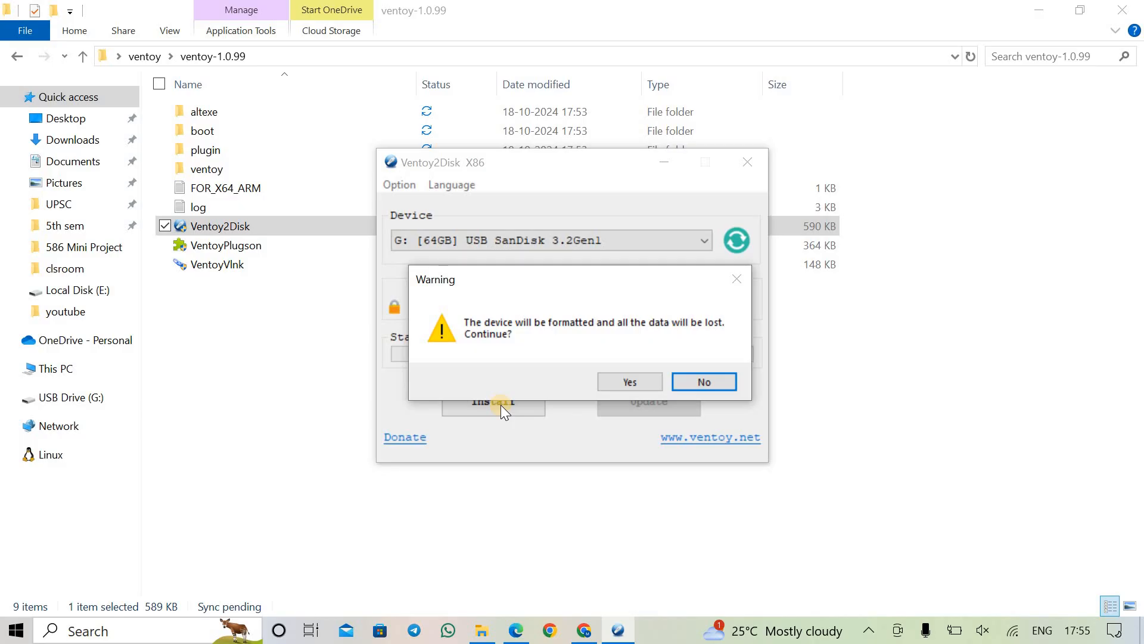
{"action": "left_click", "coordinate": [626, 384]}
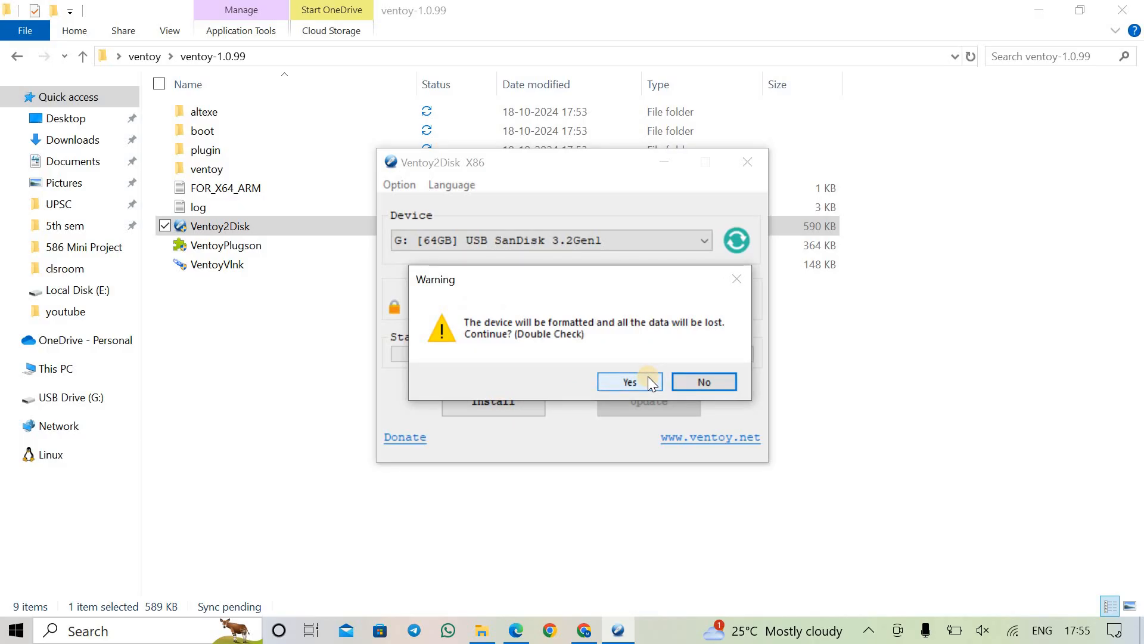
{"action": "left_click", "coordinate": [625, 382]}
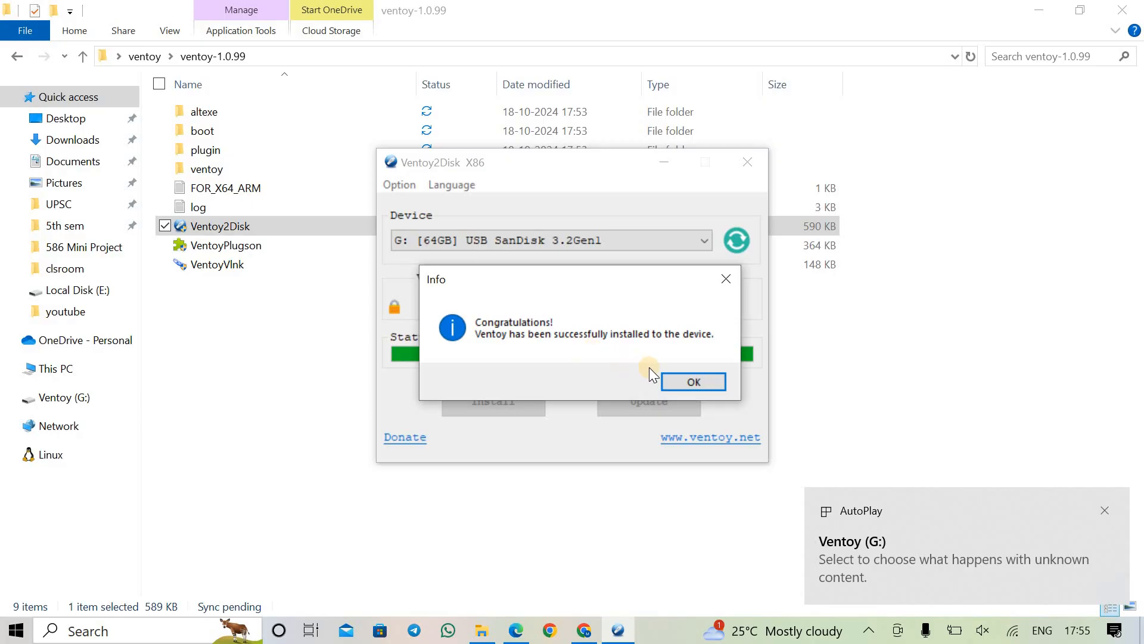
- Dismiss the Ventoy installation message and close both Ventoy2Disk and the ventoy-1.0.99 folder window
{"action": "left_click", "coordinate": [683, 377]}
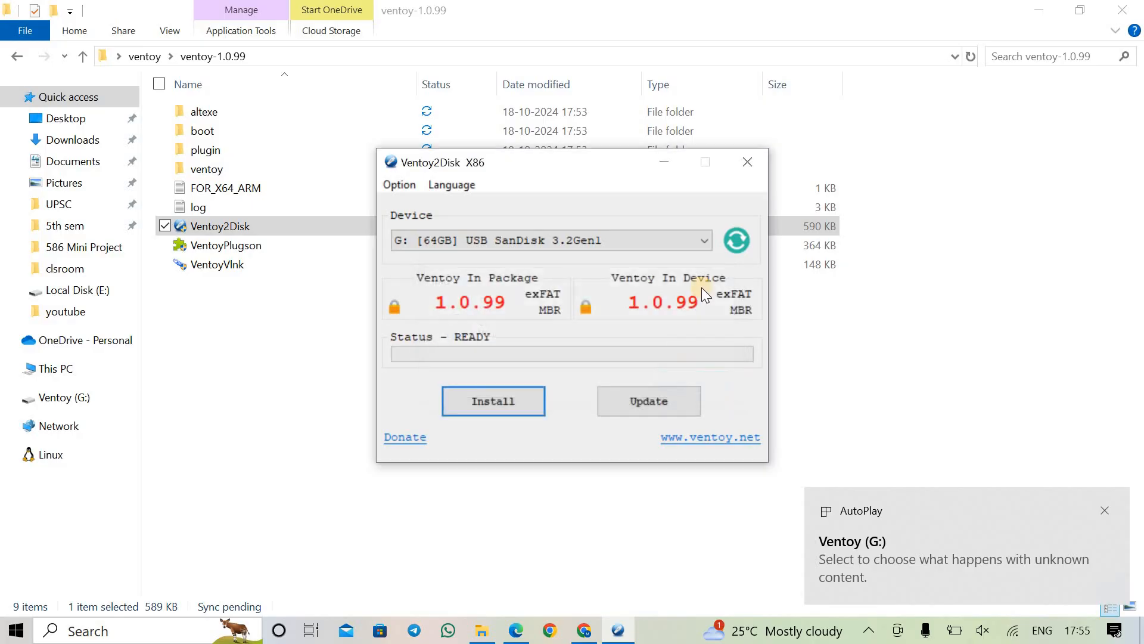
{"action": "left_click", "coordinate": [754, 166]}
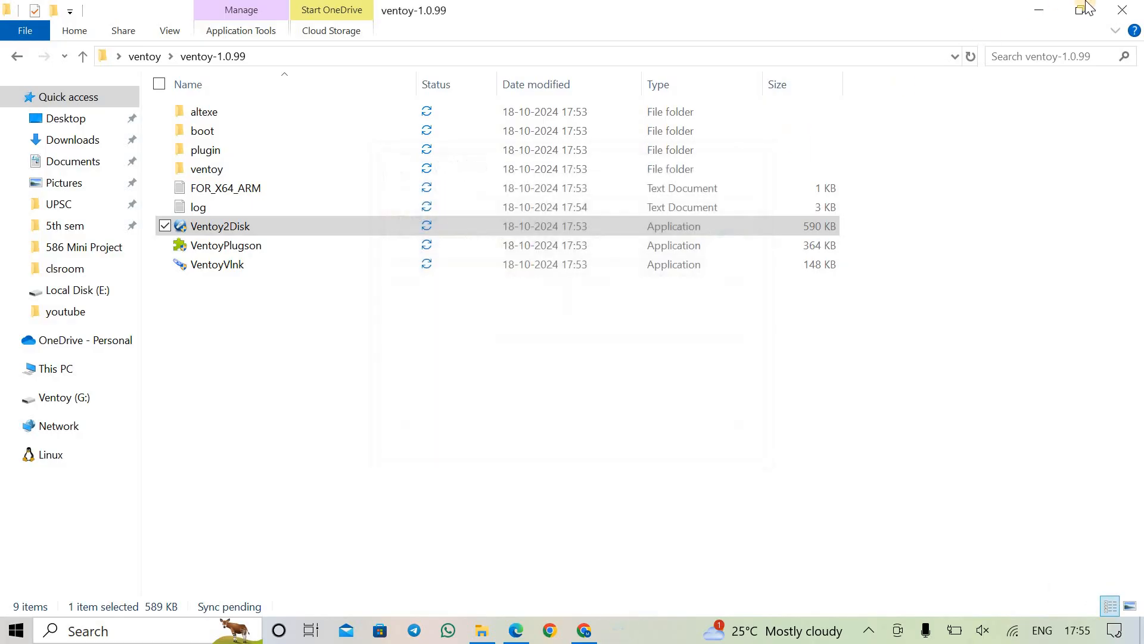
{"action": "left_click", "coordinate": [1129, 9]}
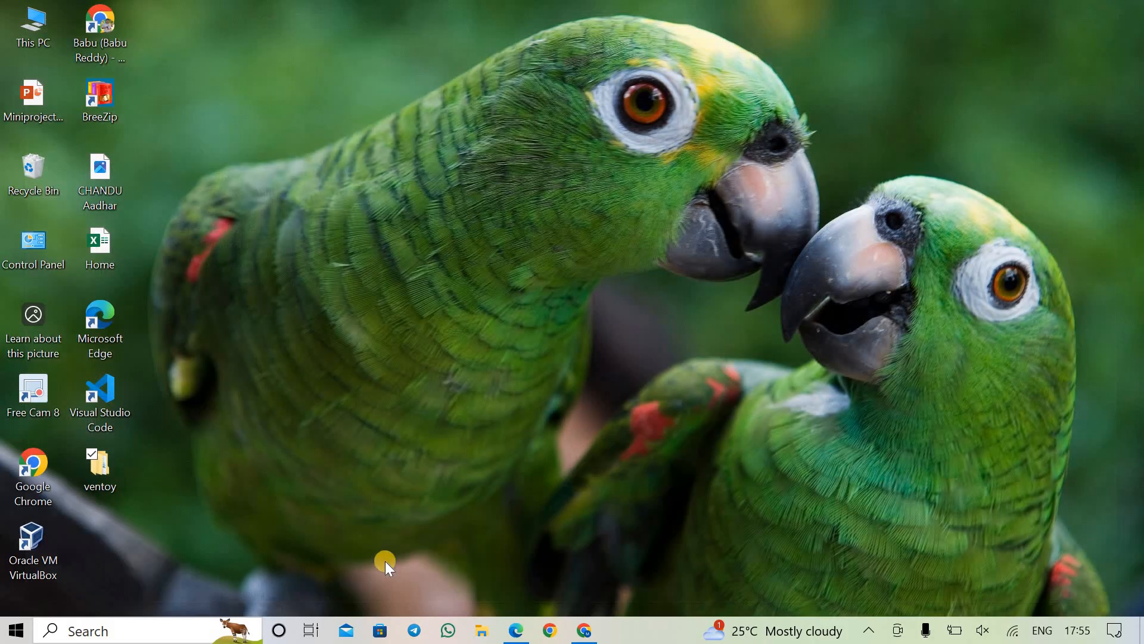
- Browse This PC to Local Disk (E:) and open the "windows 7 10 11 msoffice ubuntu kali" folder
{"action": "left_click", "coordinate": [483, 631]}
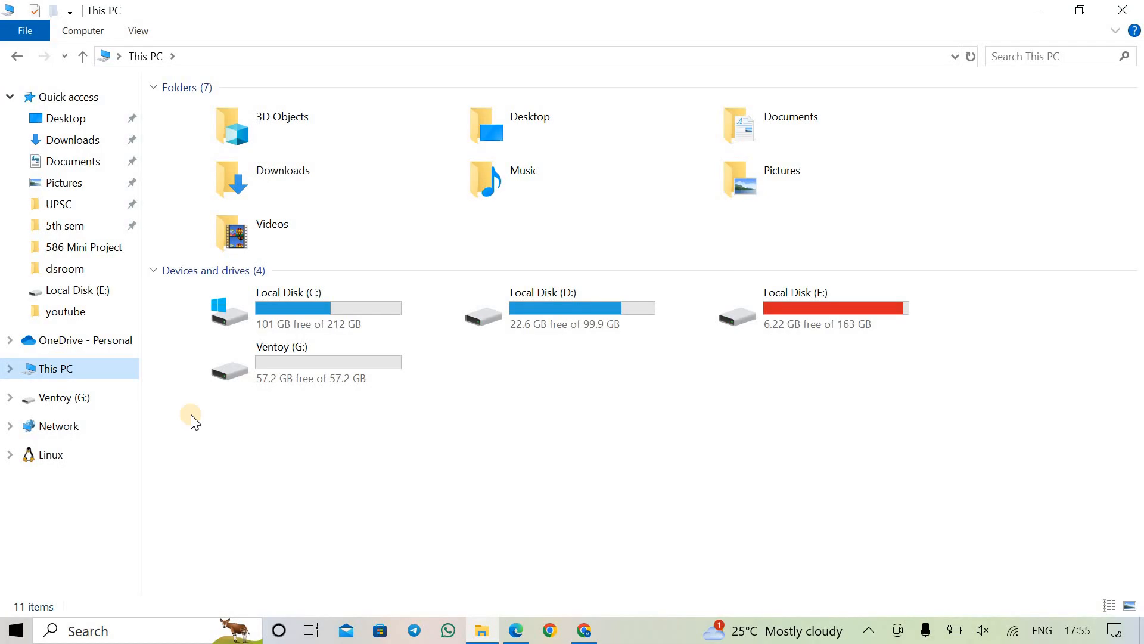
{"action": "left_click", "coordinate": [294, 352]}
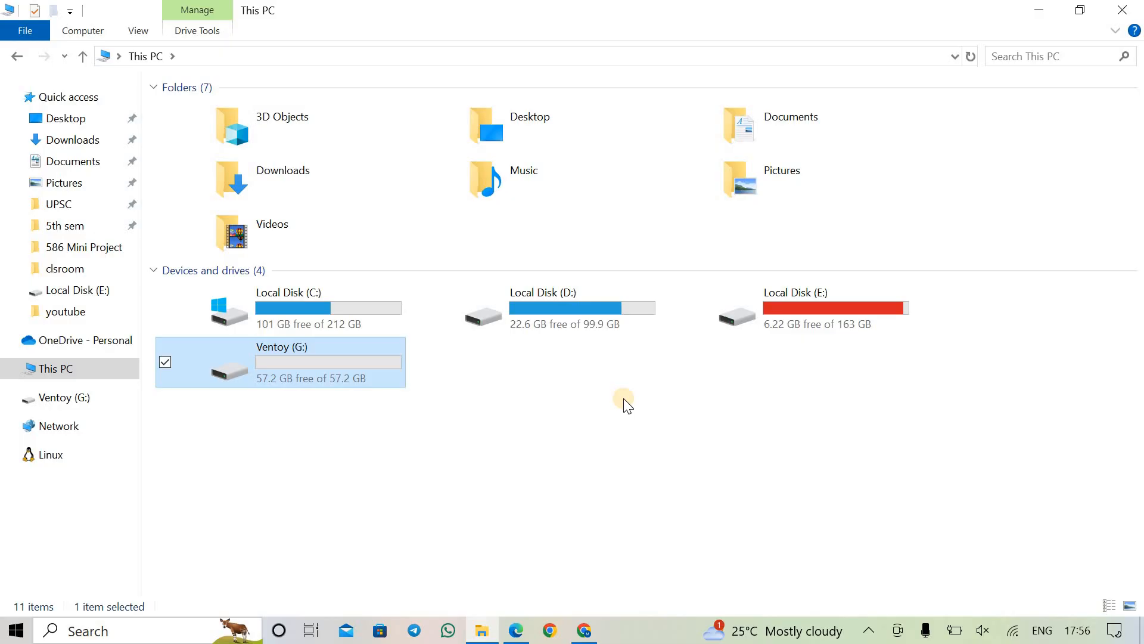
{"action": "double_click", "coordinate": [835, 295]}
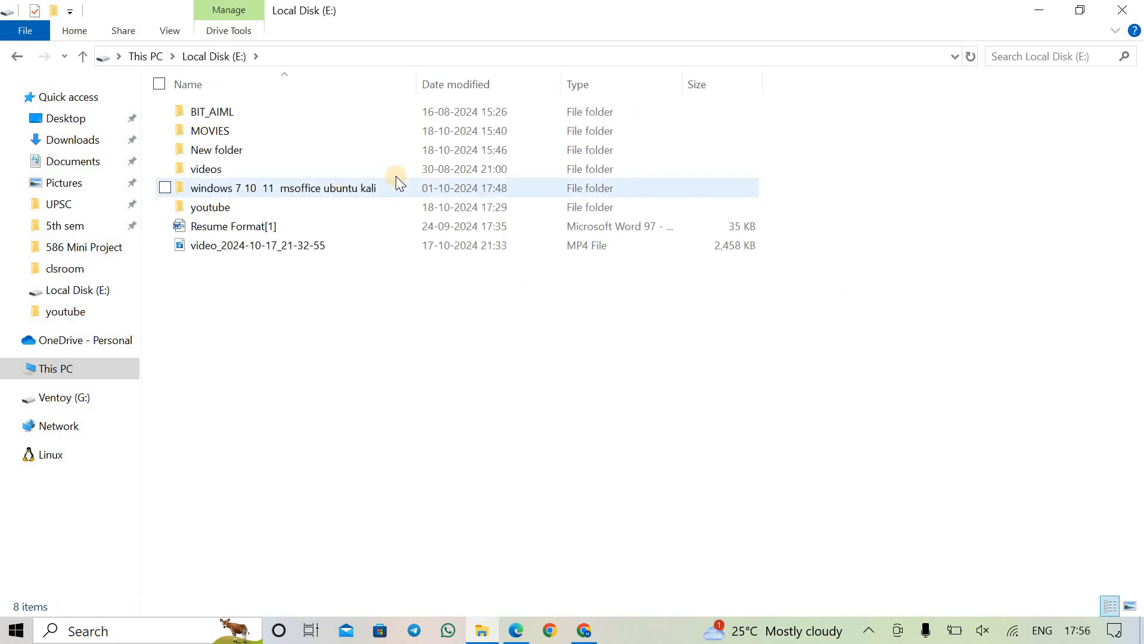
{"action": "left_click", "coordinate": [394, 186]}
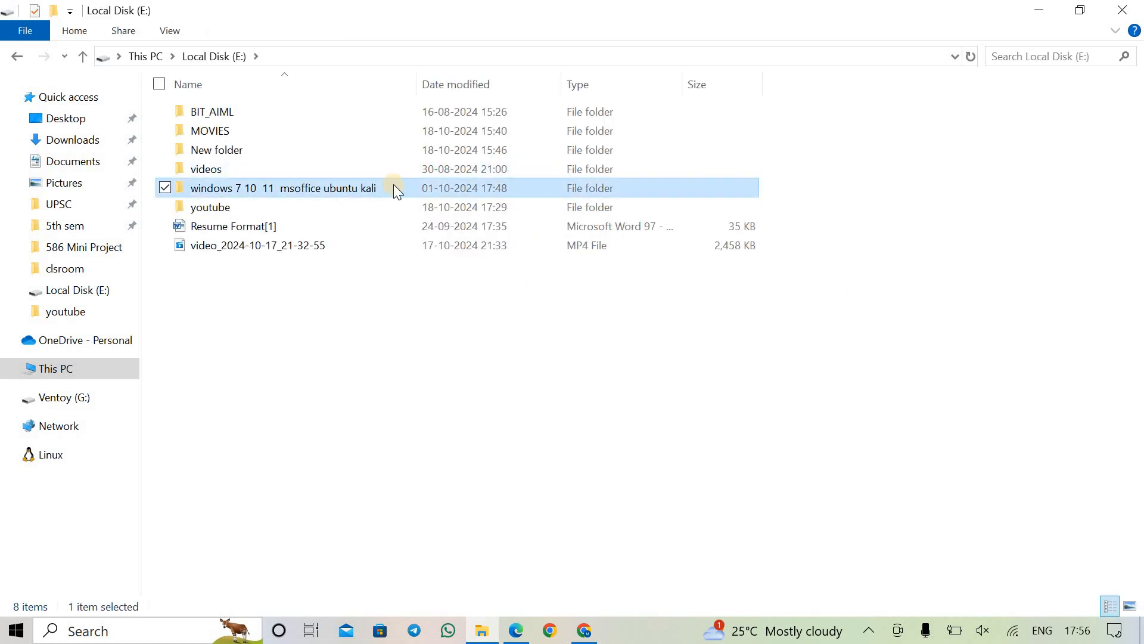
{"action": "double_click", "coordinate": [393, 186]}
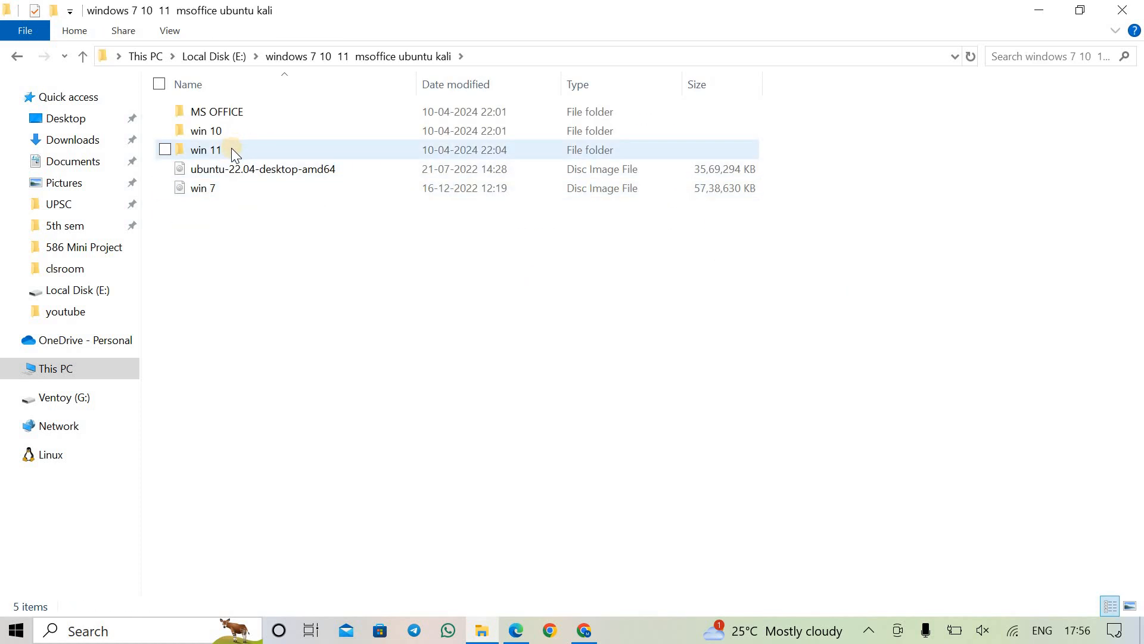
- Copy the ubuntu-22.04-desktop-amd64 and win 7 disc images to the Ventoy (G:) drive
{"action": "left_click", "coordinate": [237, 173]}
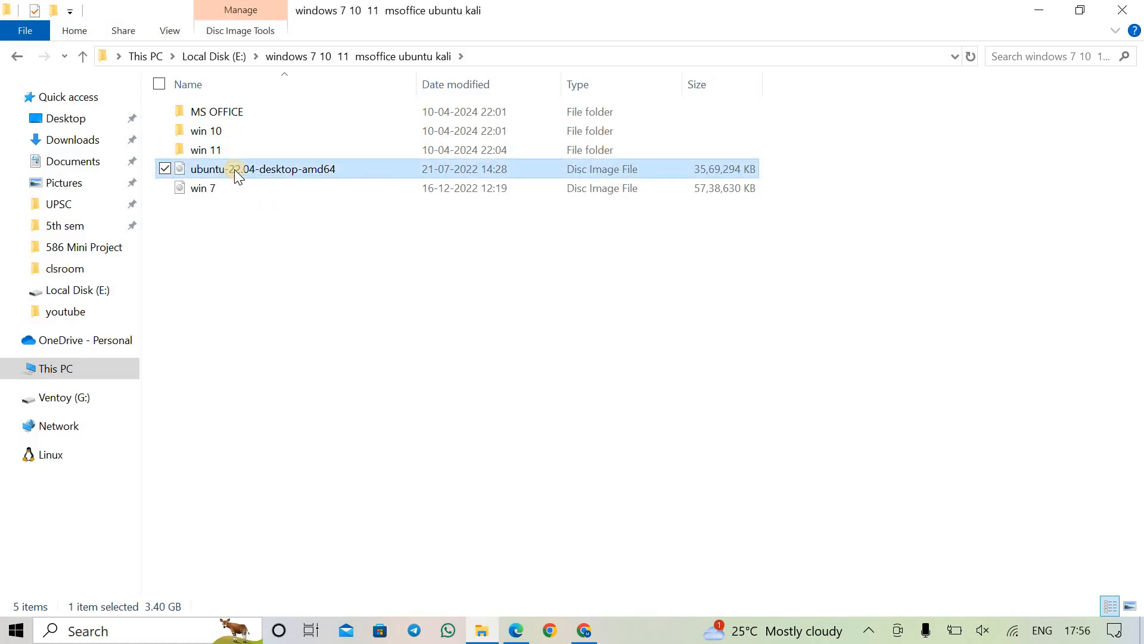
{"action": "key", "text": "shift+Down"}
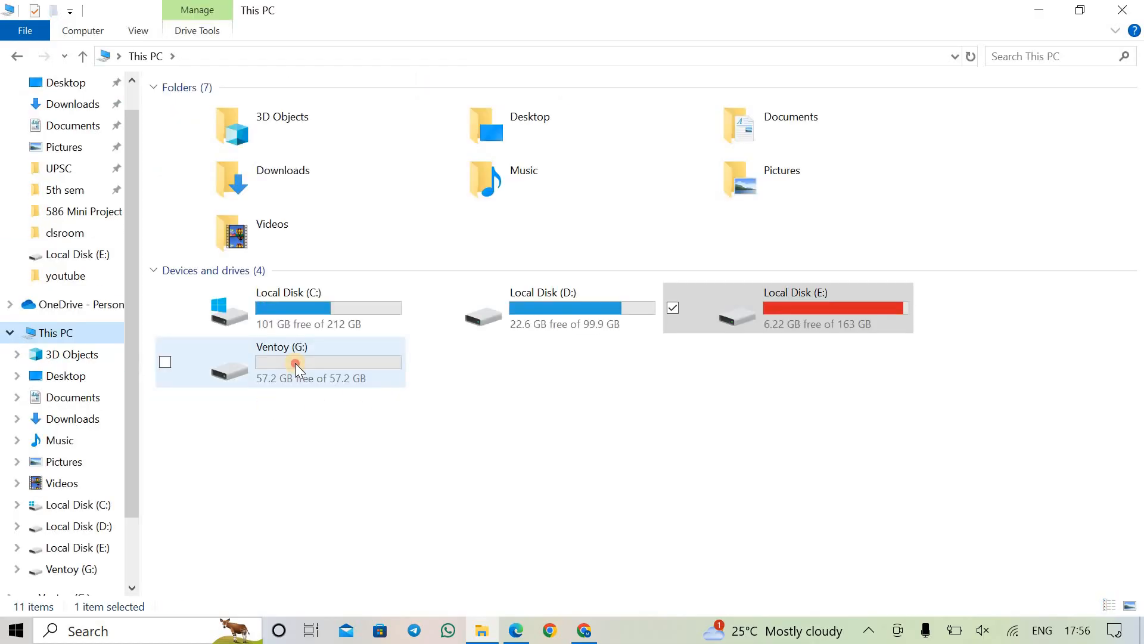
{"action": "double_click", "coordinate": [295, 363]}
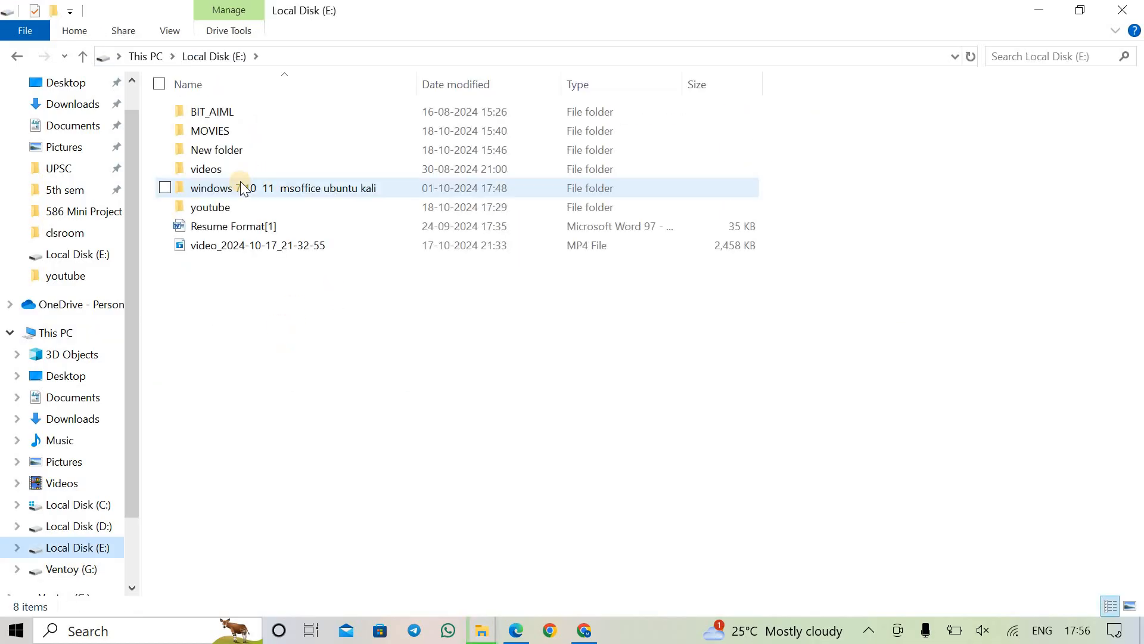
- Copy the Windows10 and Windows11 disc images from Local Disk (E:)'s New folder to the Ventoy (G:) drive
{"action": "left_click", "coordinate": [227, 147]}
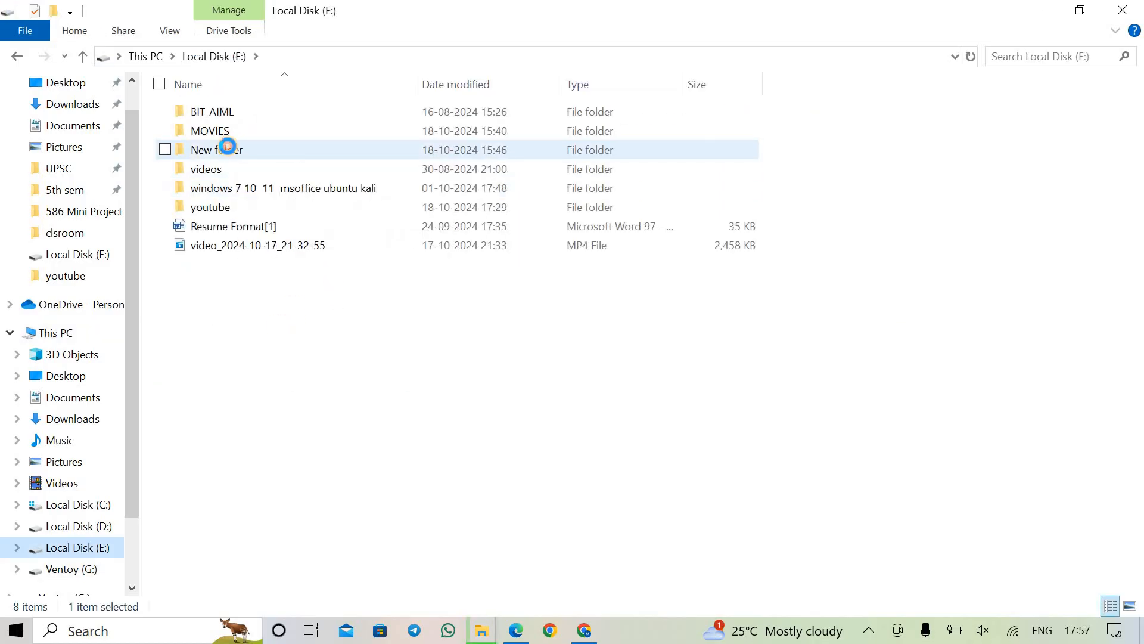
{"action": "double_click", "coordinate": [228, 146]}
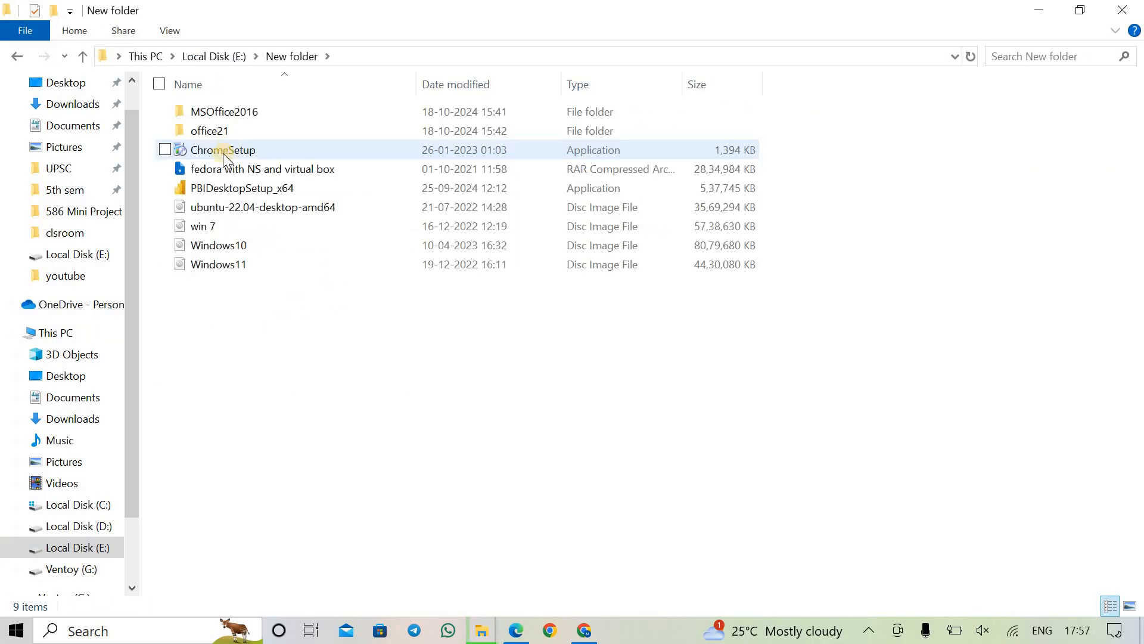
{"action": "left_click", "coordinate": [231, 247]}
{"action": "key", "text": "shift+Down"}
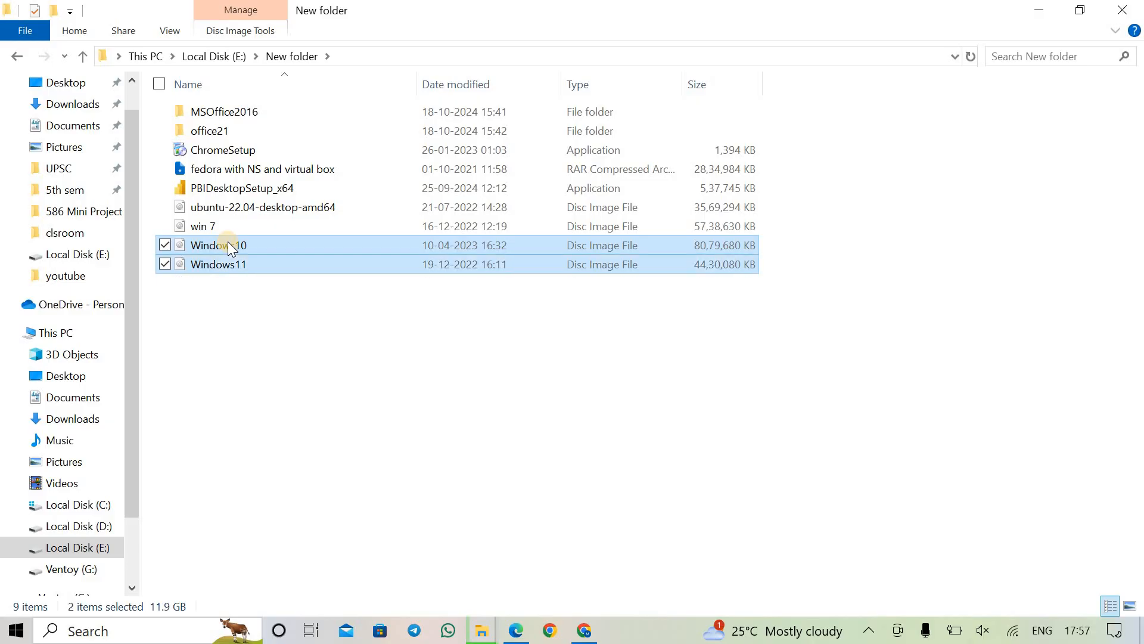
{"action": "left_click", "coordinate": [71, 571]}
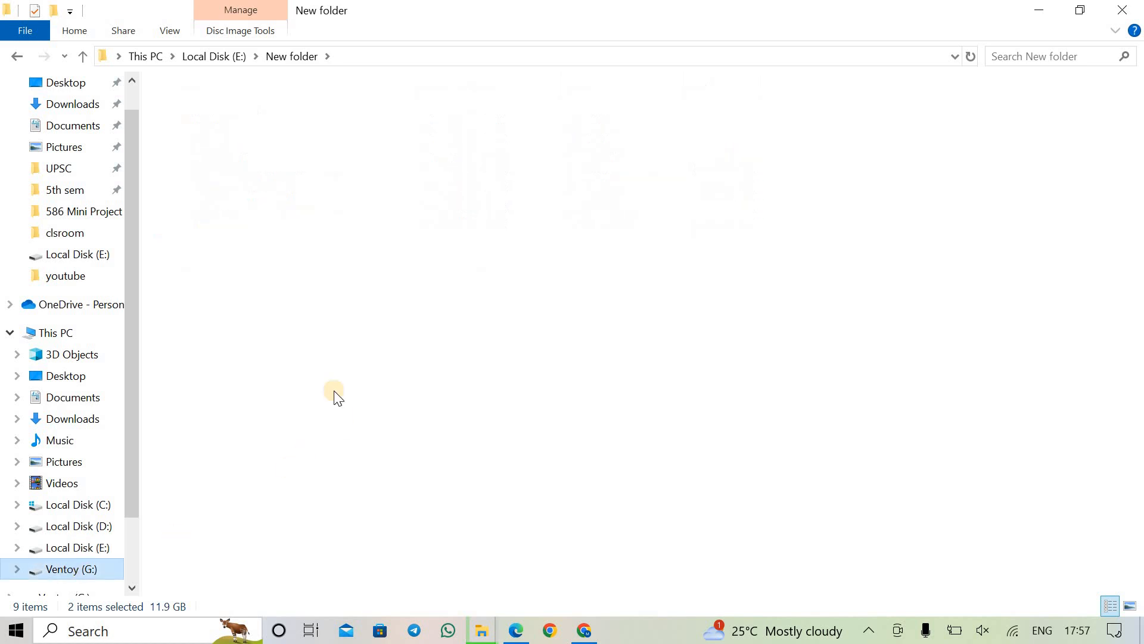
{"action": "right_click", "coordinate": [263, 279]}
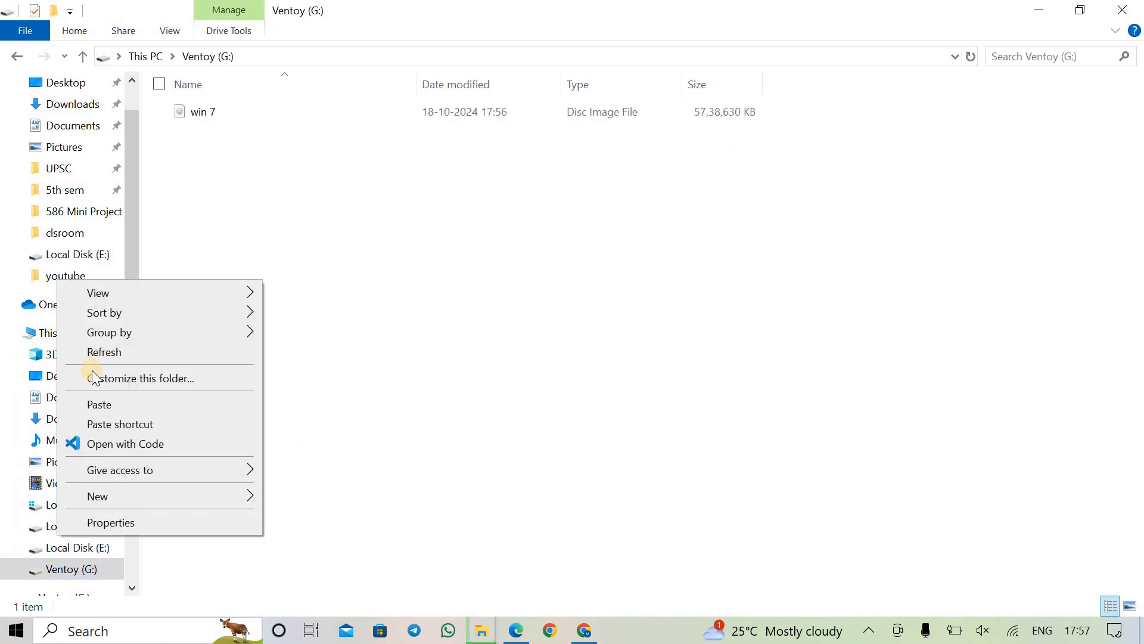
{"action": "left_click", "coordinate": [459, 316]}
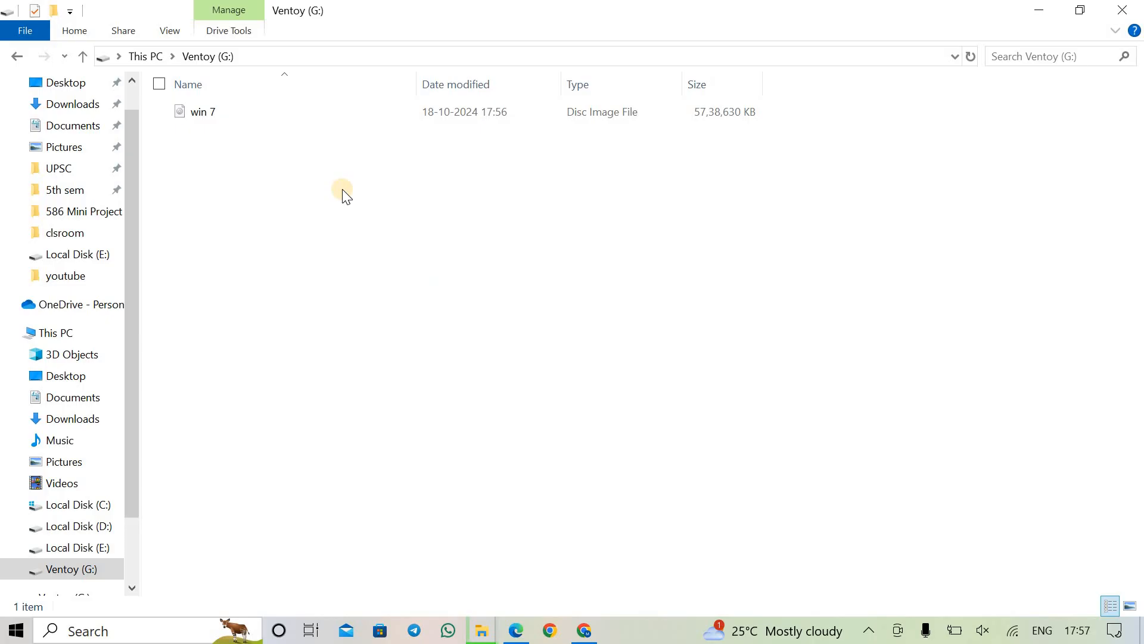
{"action": "key", "text": "ctrl+v"}
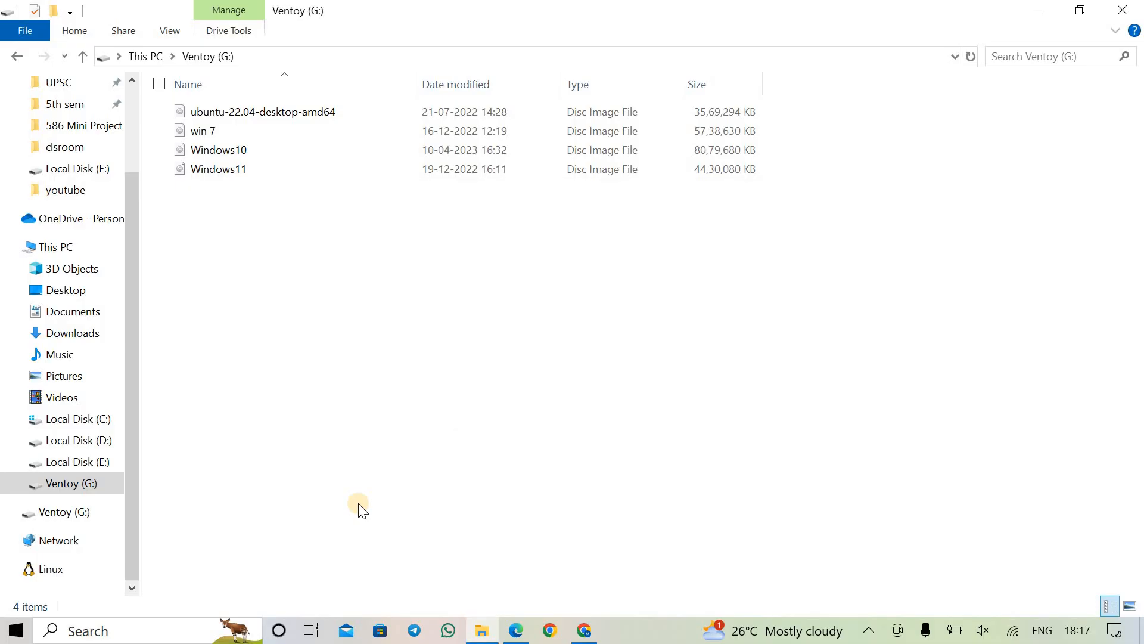
- Return to This PC and check the free space on the Ventoy (G:) drive
{"action": "right_click", "coordinate": [420, 497]}
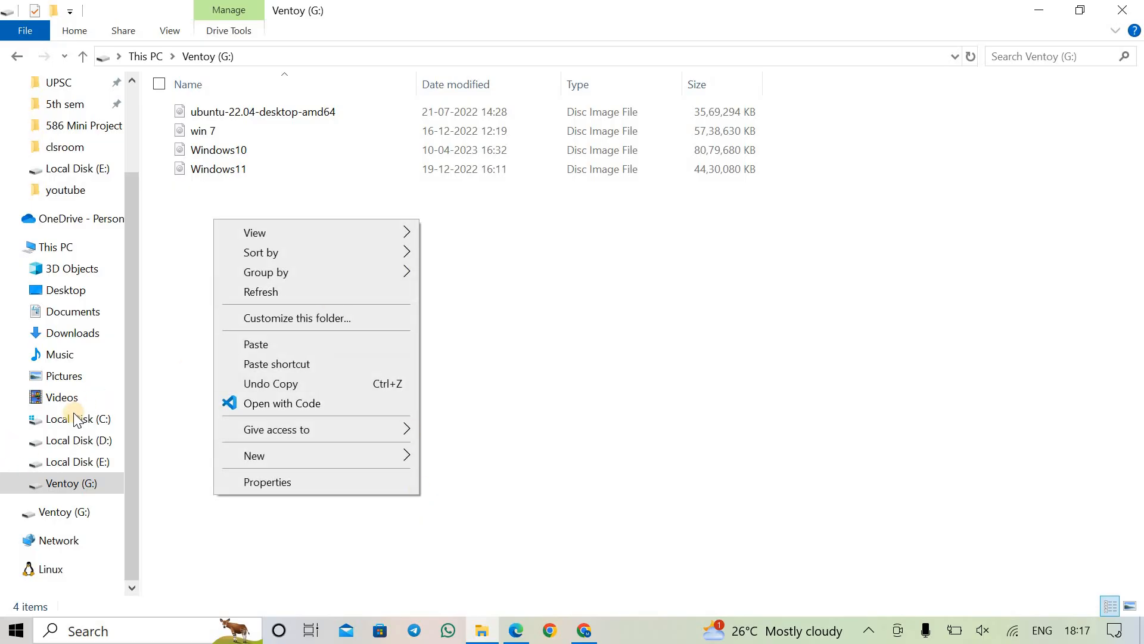
{"action": "left_click", "coordinate": [70, 246]}
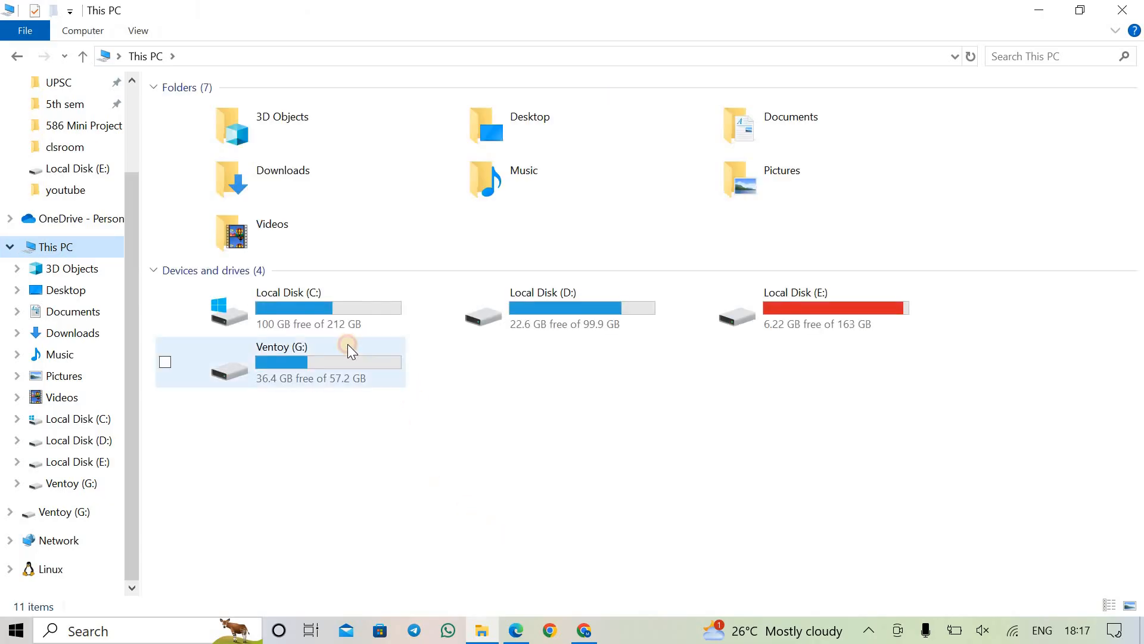
{"action": "left_click", "coordinate": [348, 344]}
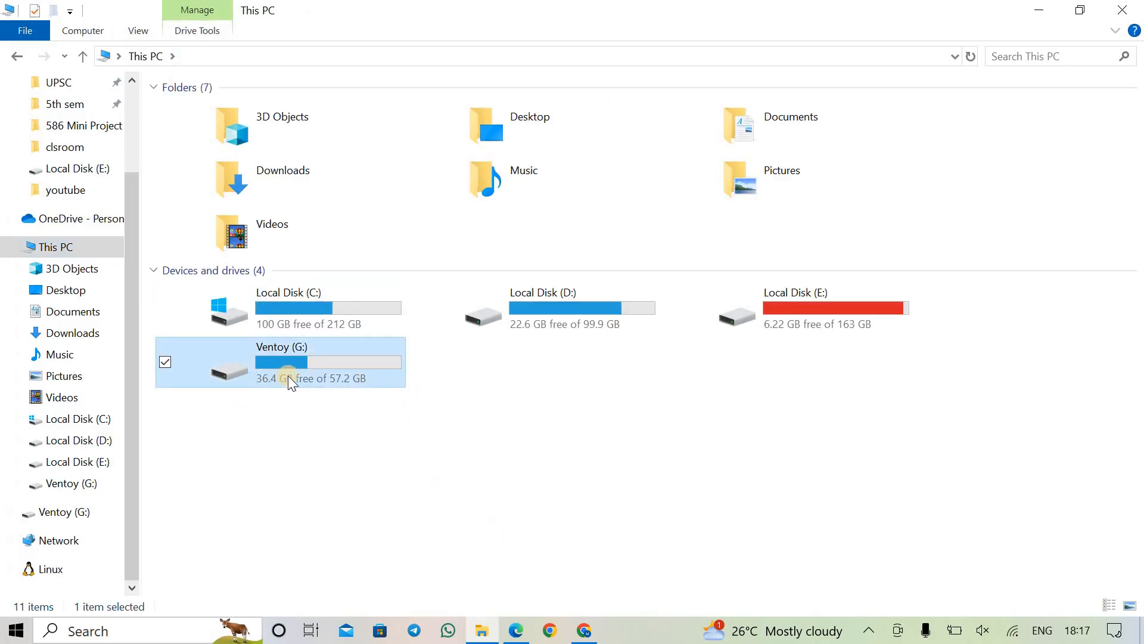
{"action": "mouse_move", "coordinate": [288, 375]}
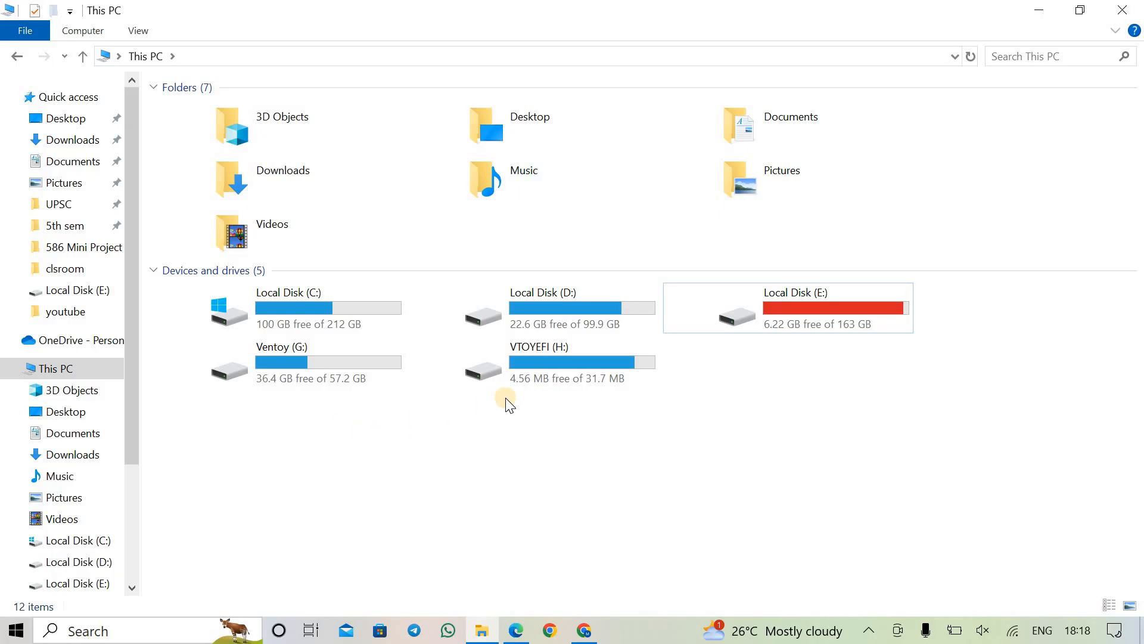
- Compare the VTOYEFI (H:) and Ventoy (G:) drives in This PC, and close the File Explorer window
{"action": "left_click", "coordinate": [584, 348]}
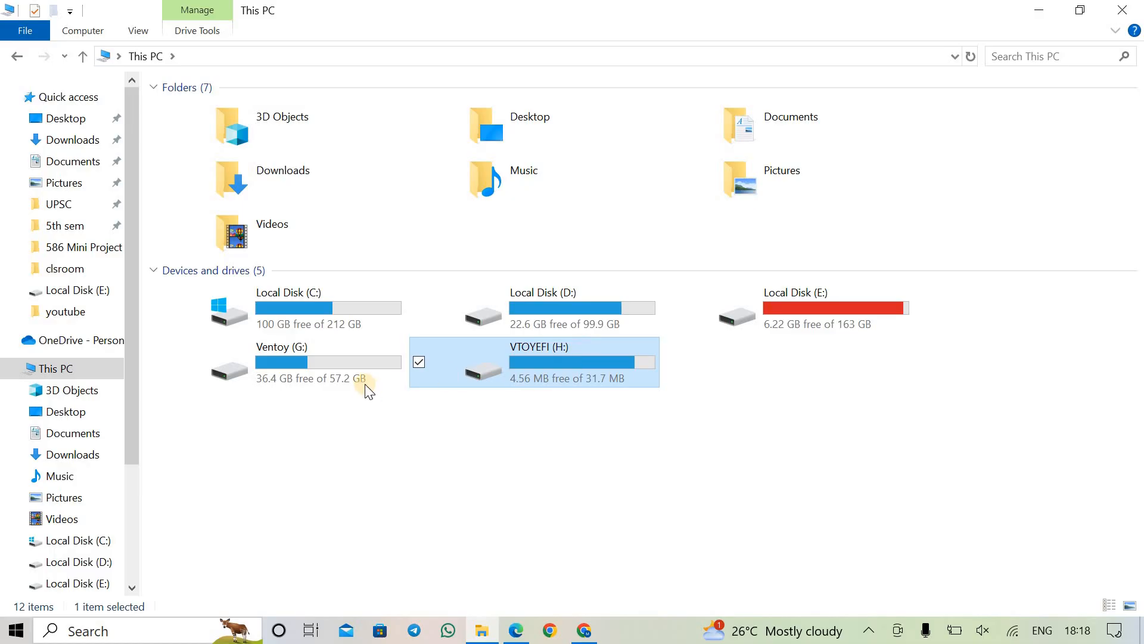
{"action": "left_click", "coordinate": [332, 364]}
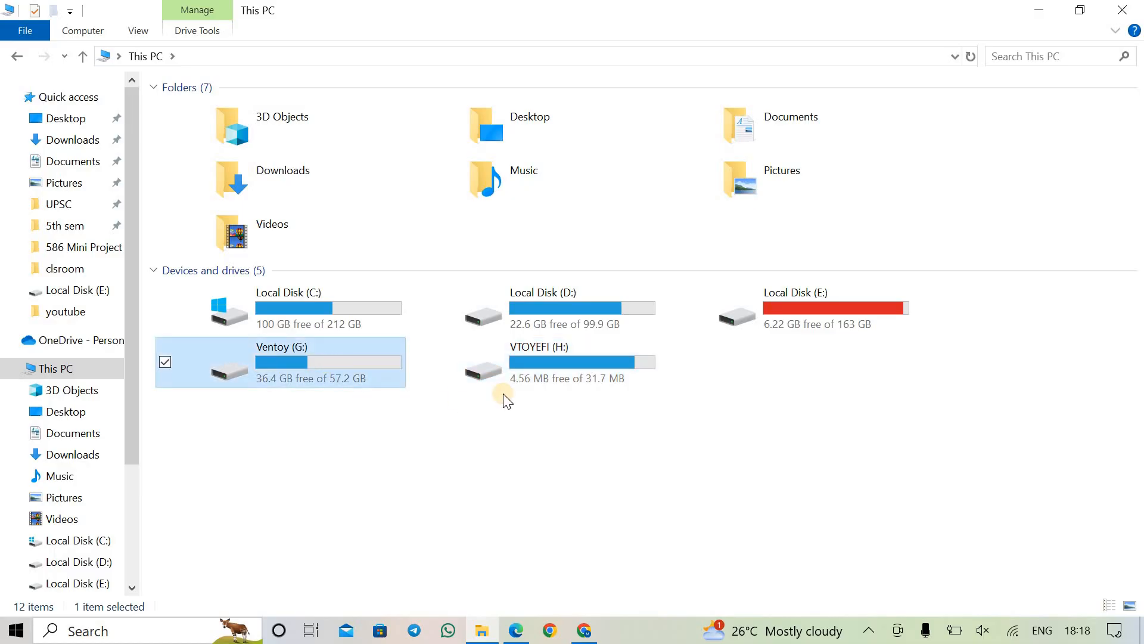
{"action": "left_click", "coordinate": [578, 368]}
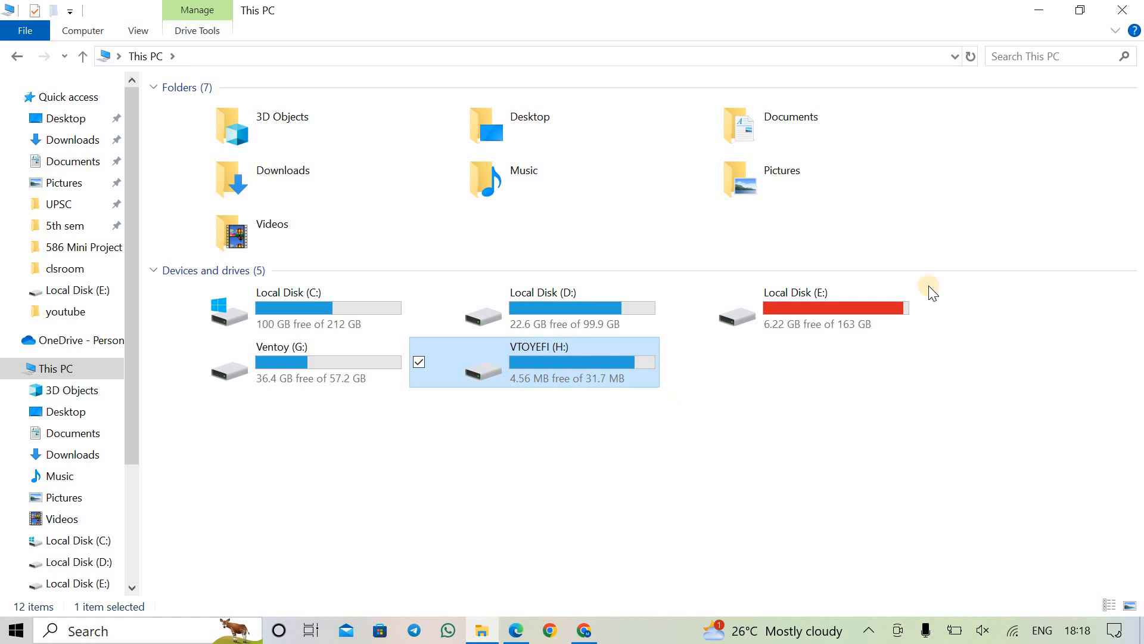
{"action": "left_click", "coordinate": [1135, 7]}
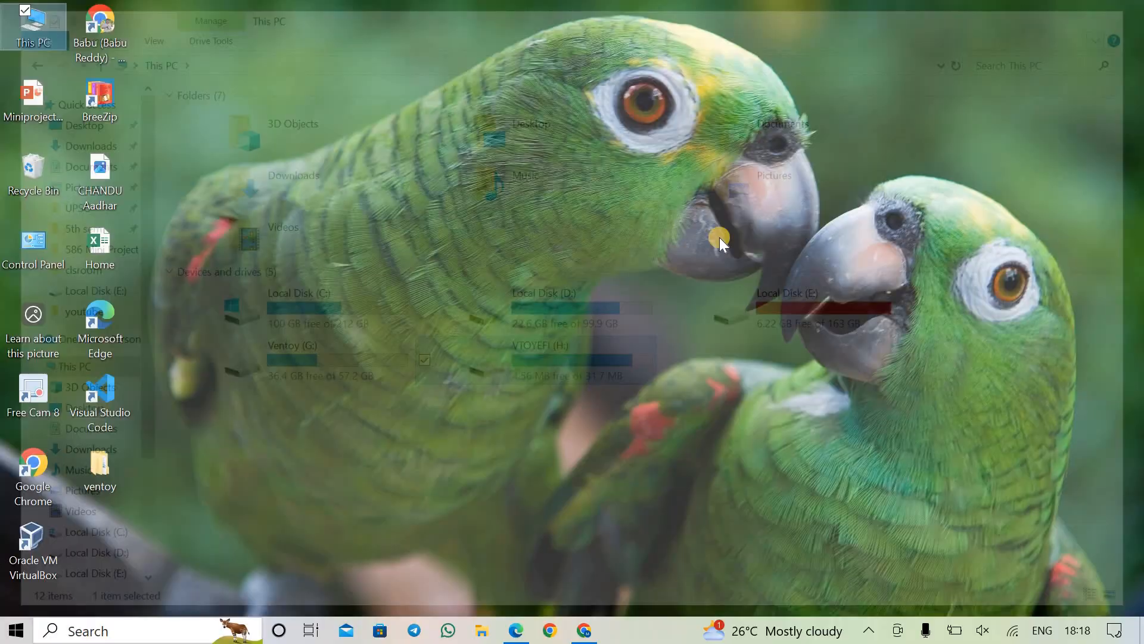